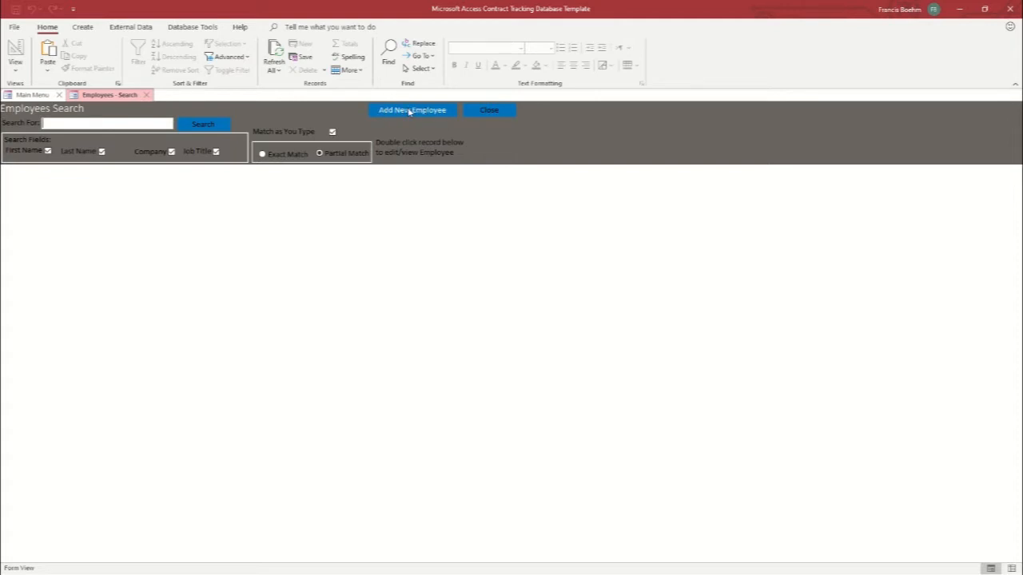
# Step: Add a new employee with a first and last name, company Test and job title Test Title
pyautogui.click(409, 112)
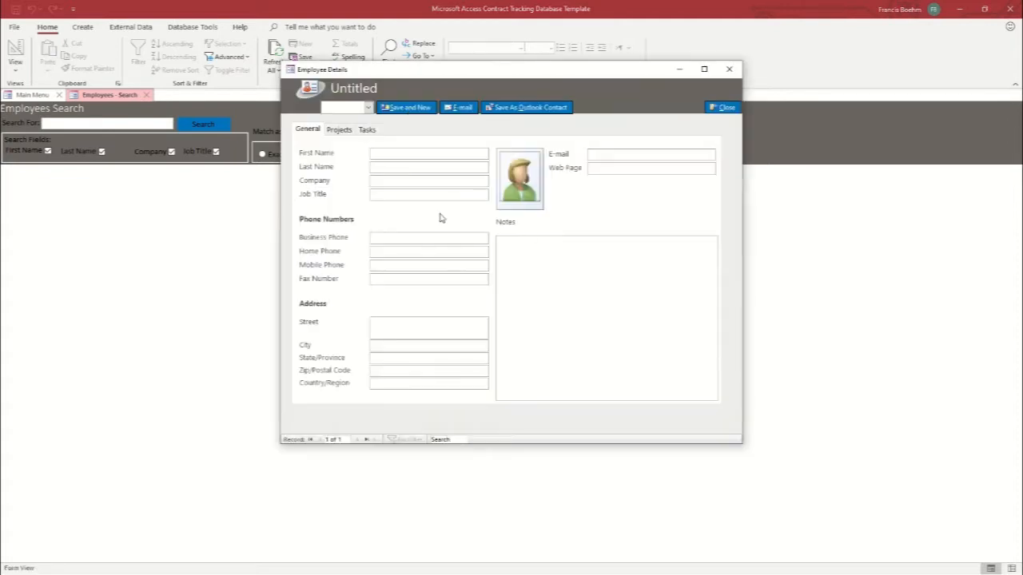
pyautogui.write('John')
pyautogui.press('Tab')
pyautogui.write('Doe')
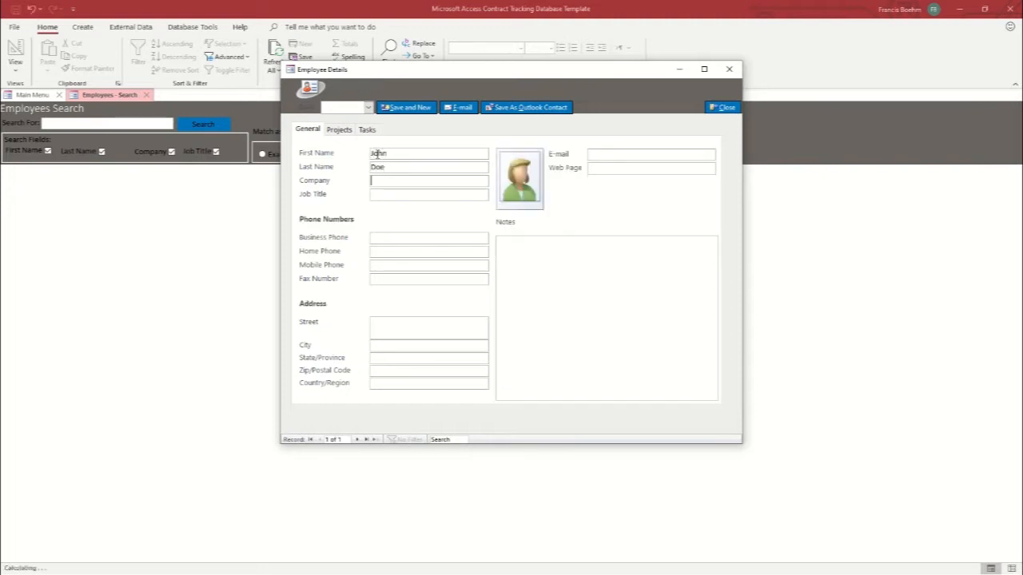
pyautogui.press('Tab')
pyautogui.press('Tab')
pyautogui.write('Te')
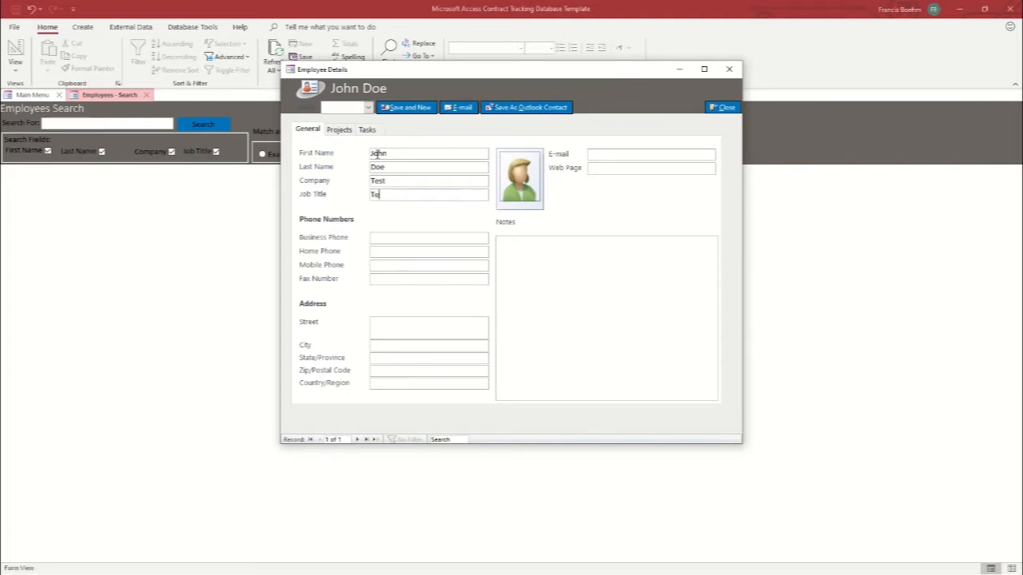
pyautogui.write('st Title')
# Step: Enter the first new employee's mobile phone number
pyautogui.click(386, 266)
pyautogui.write('(123) 555-6789')
pyautogui.press('Tab')
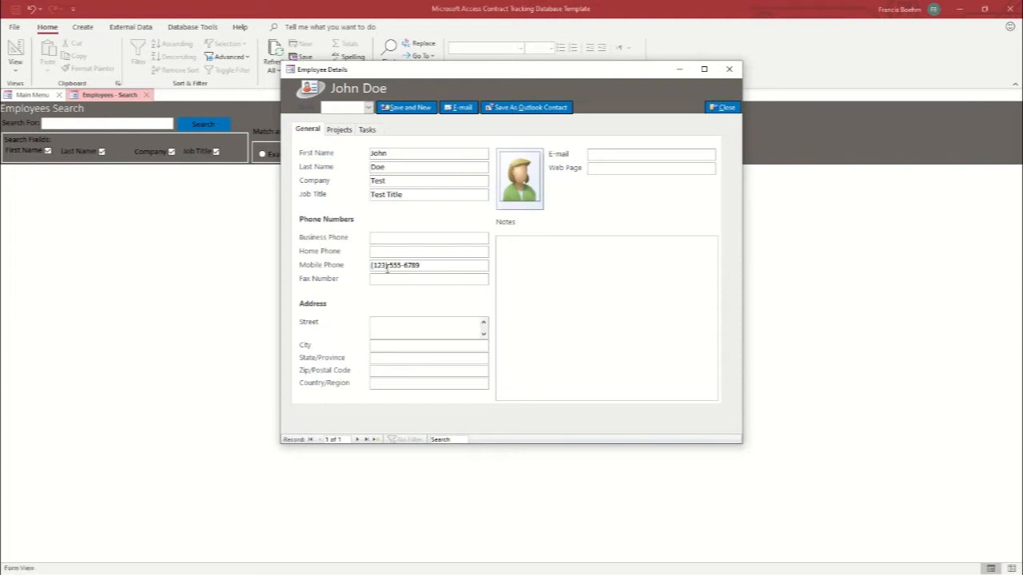
# Step: Fill in the first new employee's complete postal address, including the country, and the e-mail address
pyautogui.write('Test Address')
pyautogui.press('Tab')
pyautogui.write('Test City')
pyautogui.write('TE')
pyautogui.press('Tab')
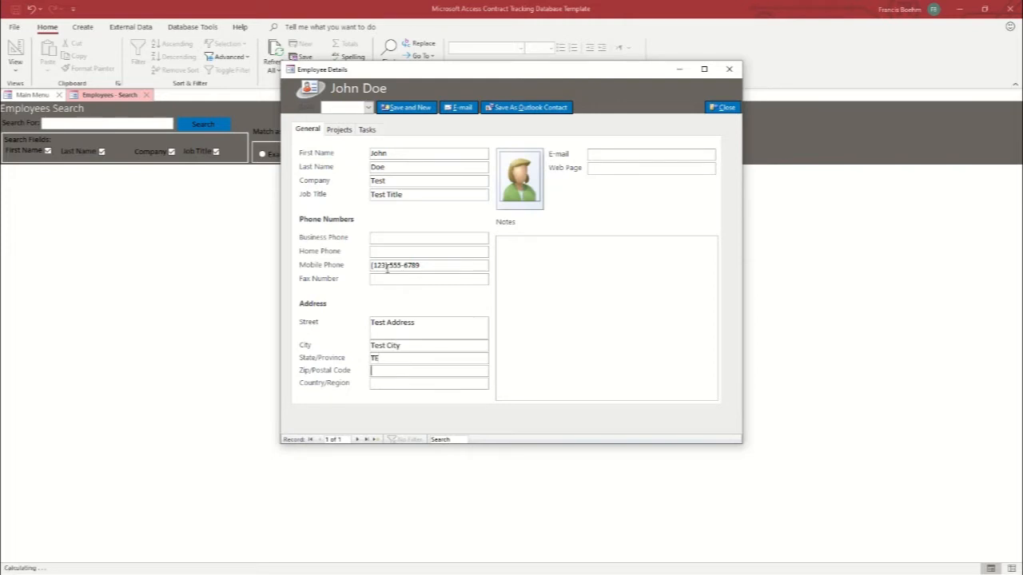
pyautogui.write('54321')
pyautogui.write('USA')
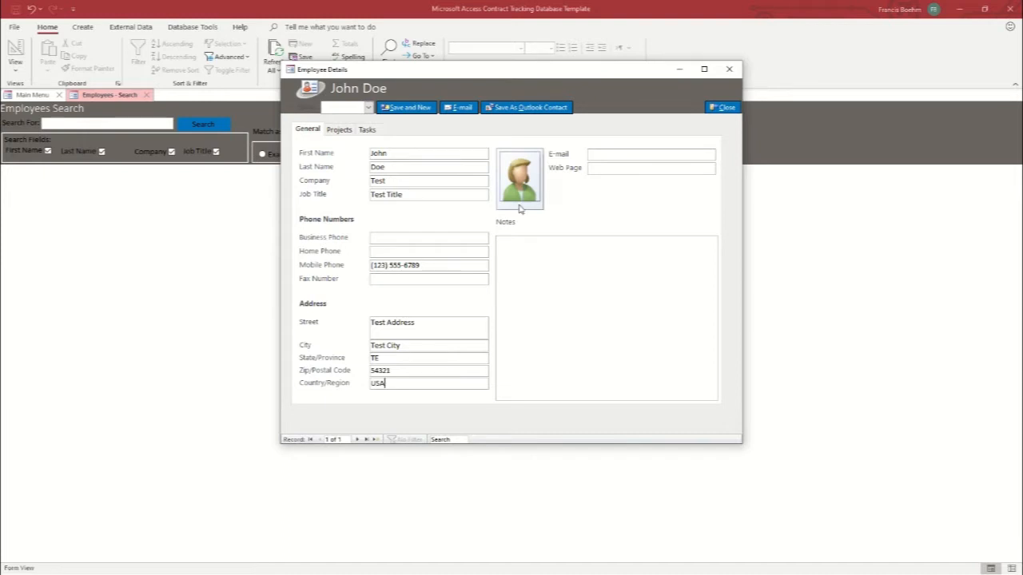
pyautogui.click(627, 156)
pyautogui.write('johndoe@email.com')
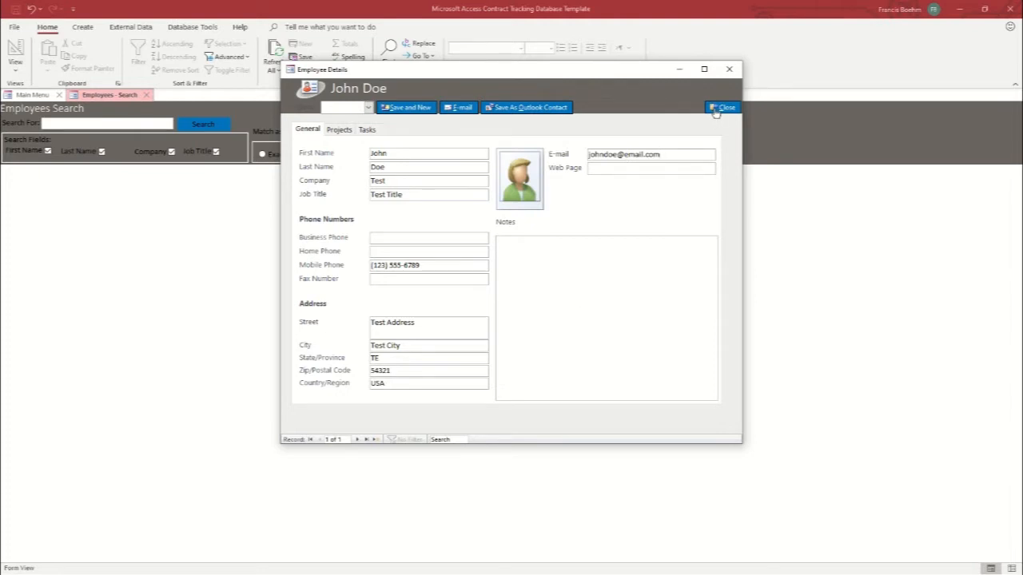
# Step: Save the record and start a second employee with a first and last name, company Test and job title Test Title
pyautogui.click(405, 110)
pyautogui.write('Jane')
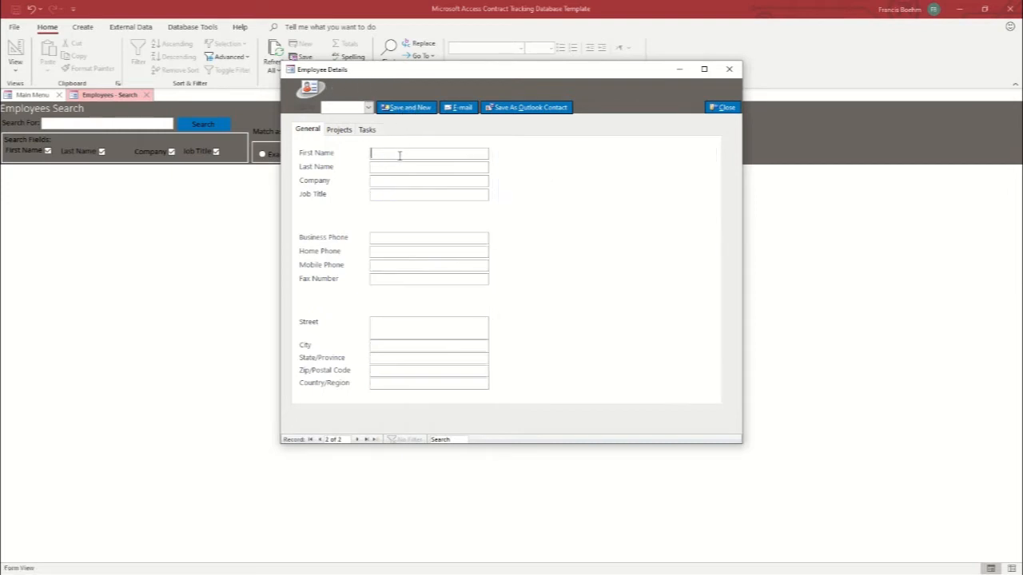
pyautogui.press('Tab')
pyautogui.write('Doe')
pyautogui.press('Tab')
pyautogui.write('T')
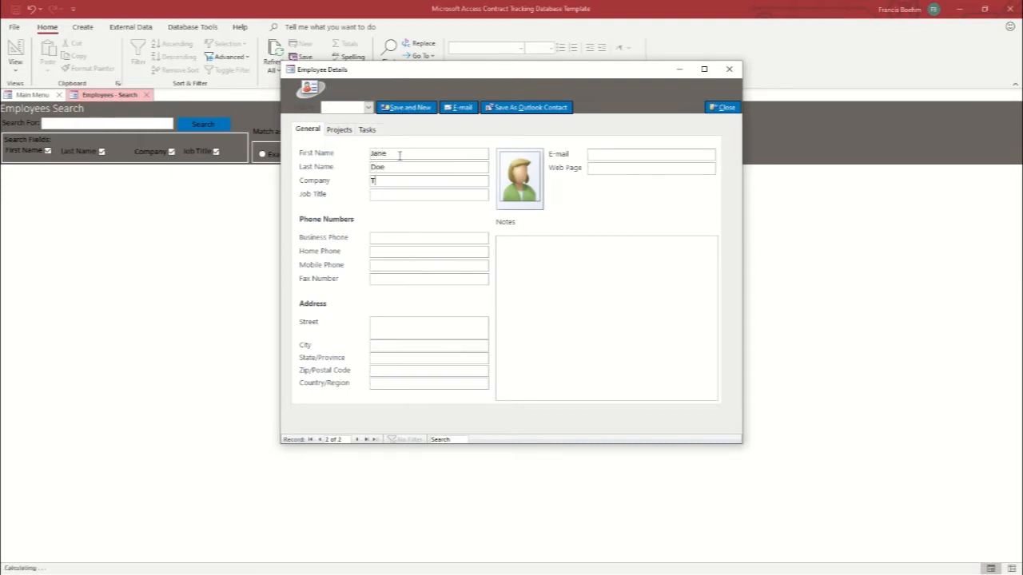
pyautogui.write('est')
pyautogui.press('Tab')
pyautogui.write('Test T')
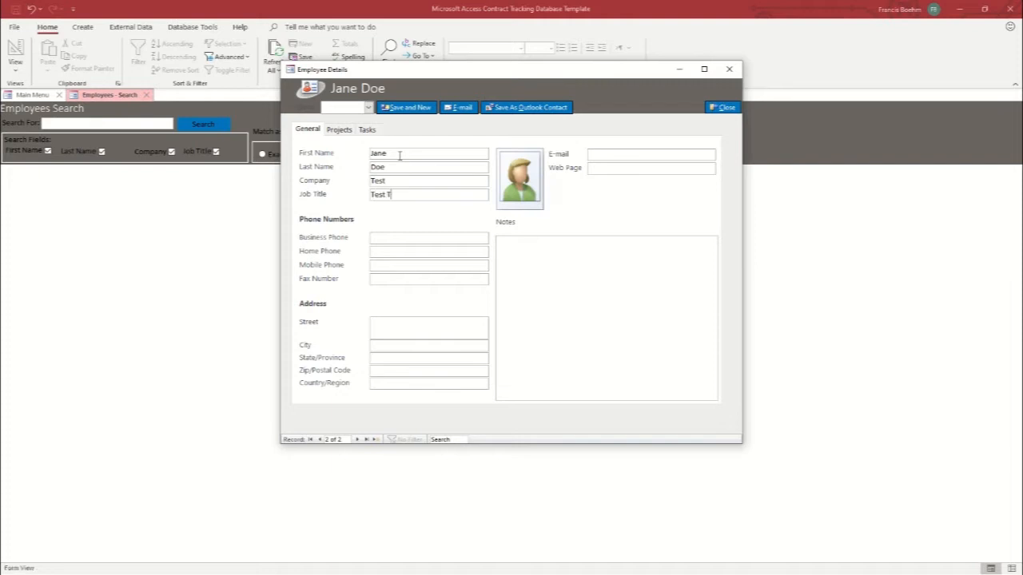
pyautogui.write('itle')
# Step: Enter the second employee's mobile phone number
pyautogui.press('Tab')
pyautogui.press('Tab')
pyautogui.write('(123) 555-98')
pyautogui.press('Tab')
pyautogui.press('Tab')
# Step: Fill in the second employee's street, city, state, postal code and country
pyautogui.write('Test Add')
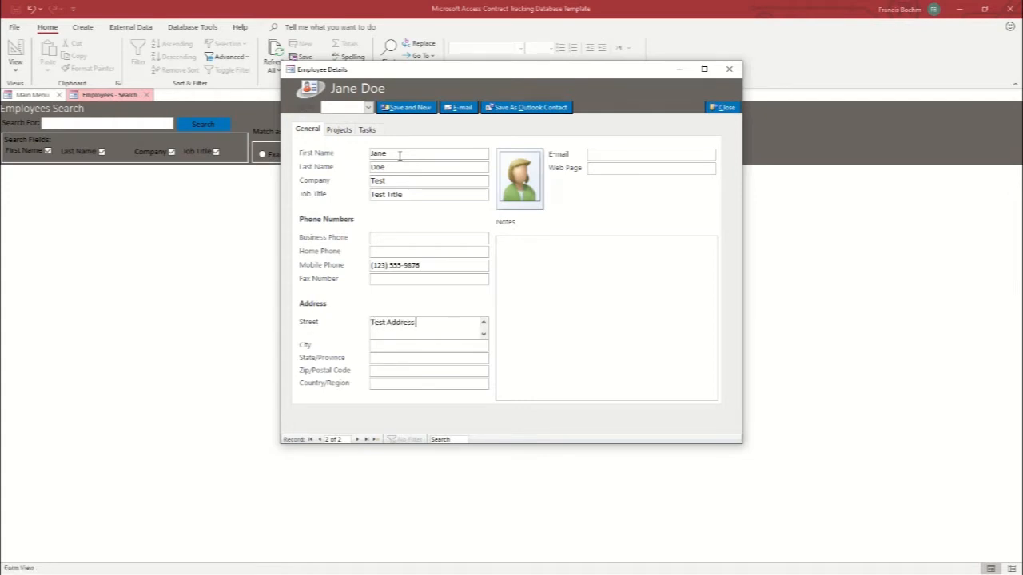
pyautogui.press('Tab')
pyautogui.write('Test City')
pyautogui.press('Tab')
pyautogui.write('TE')
pyautogui.write('54321')
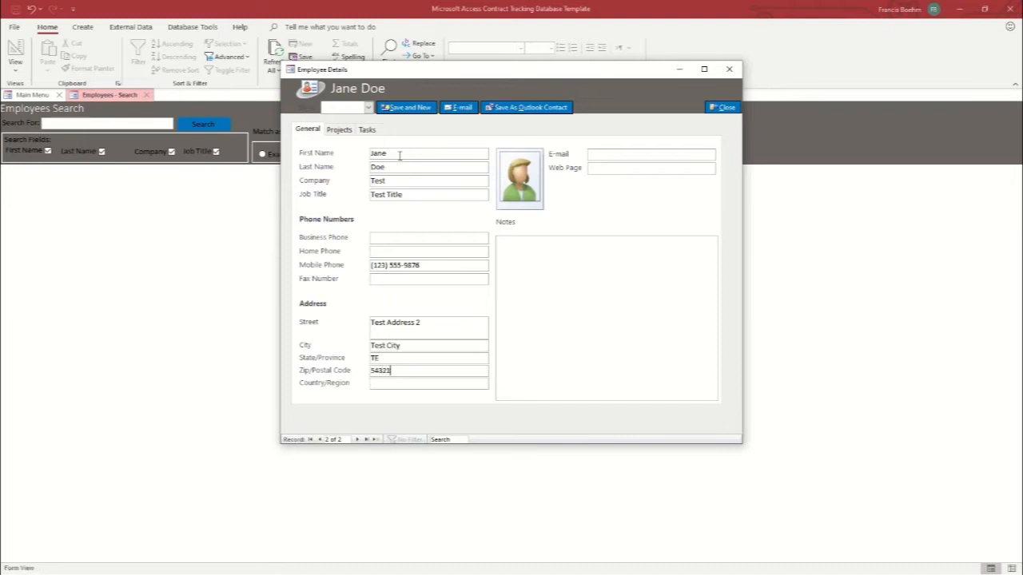
pyautogui.press('Tab')
pyautogui.write('USA')
# Step: Enter the second employee's e-mail address and close the employee details
pyautogui.click(608, 158)
pyautogui.write('janedoe@email.com')
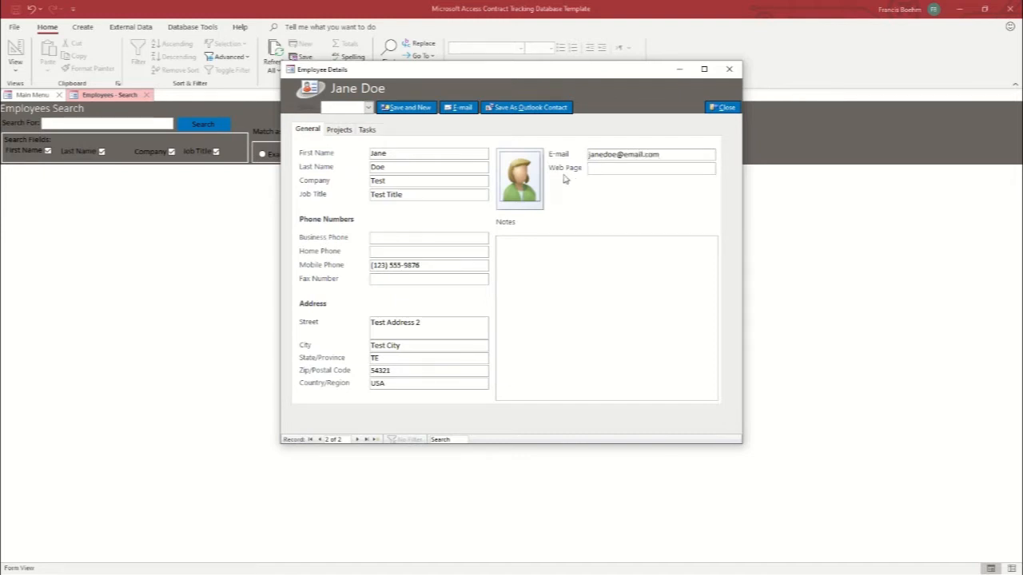
pyautogui.click(724, 107)
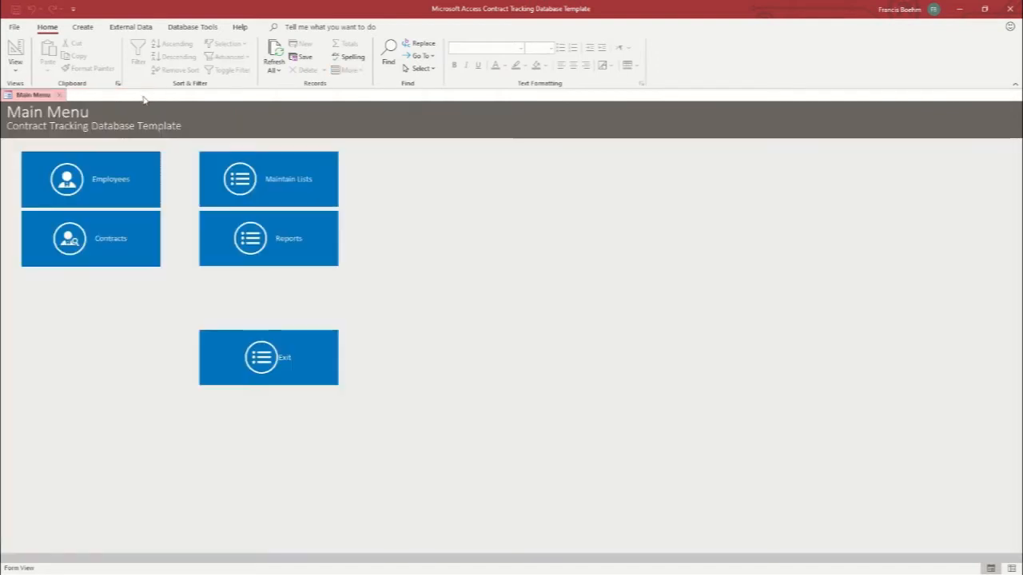
# Step: Reopen the employee search to look up the new employees by their last name, and close it again
pyautogui.click(147, 95)
pyautogui.click(93, 187)
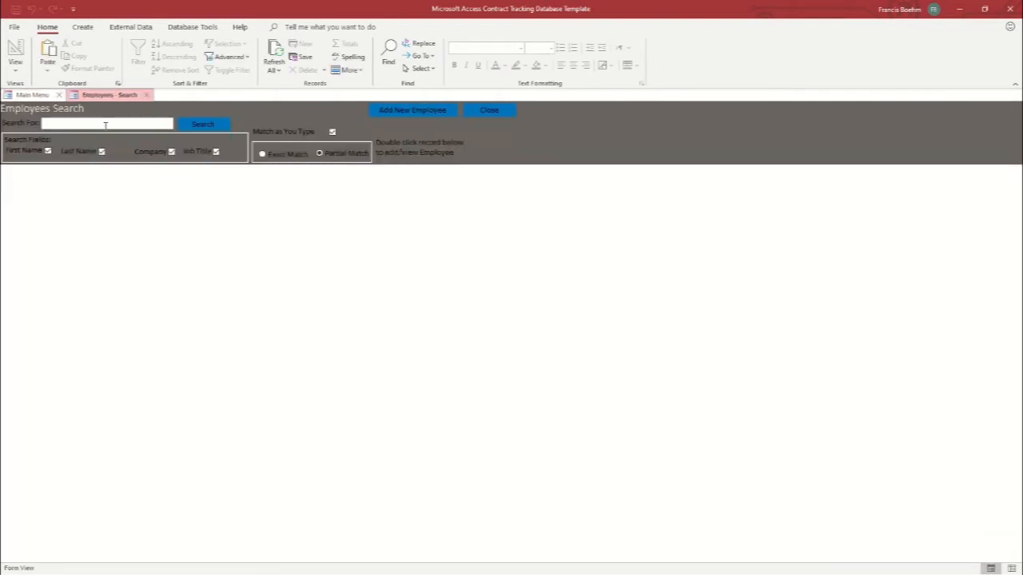
pyautogui.write('doe')
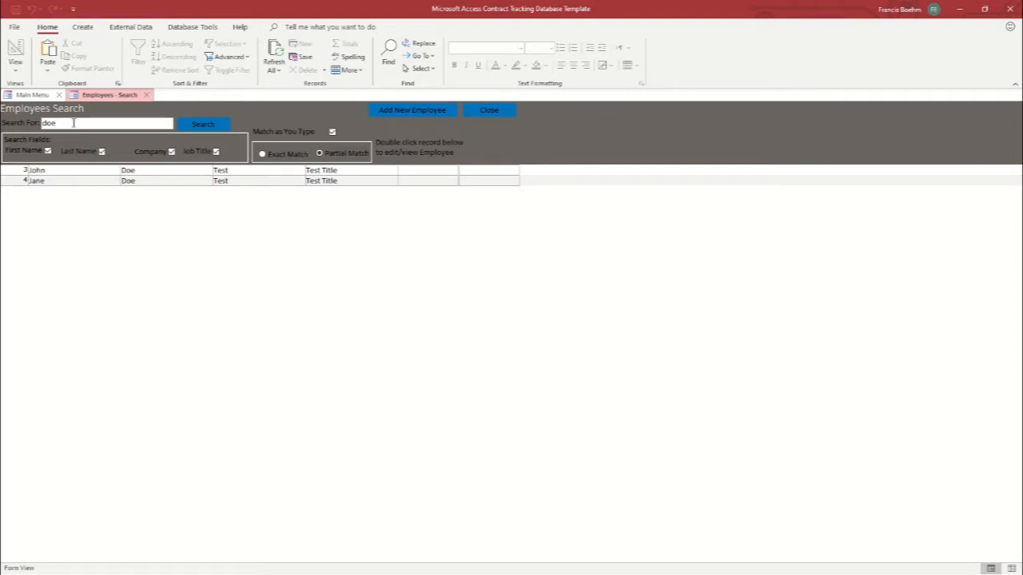
pyautogui.doubleClick(73, 123)
pyautogui.press('BackSpace')
pyautogui.click(152, 95)
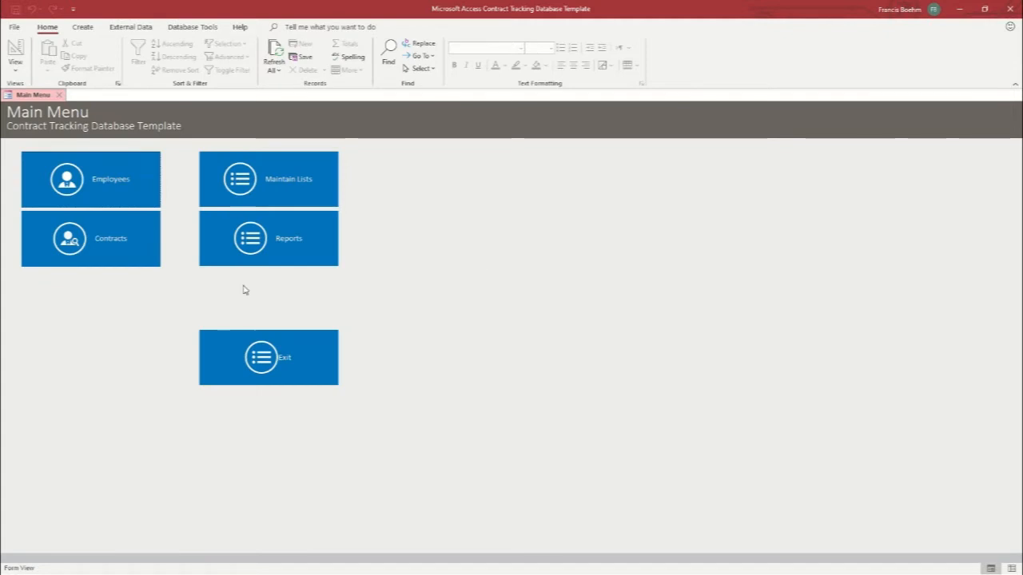
# Step: Add a new contract named Microsoft Access Tutorial Video
pyautogui.click(85, 246)
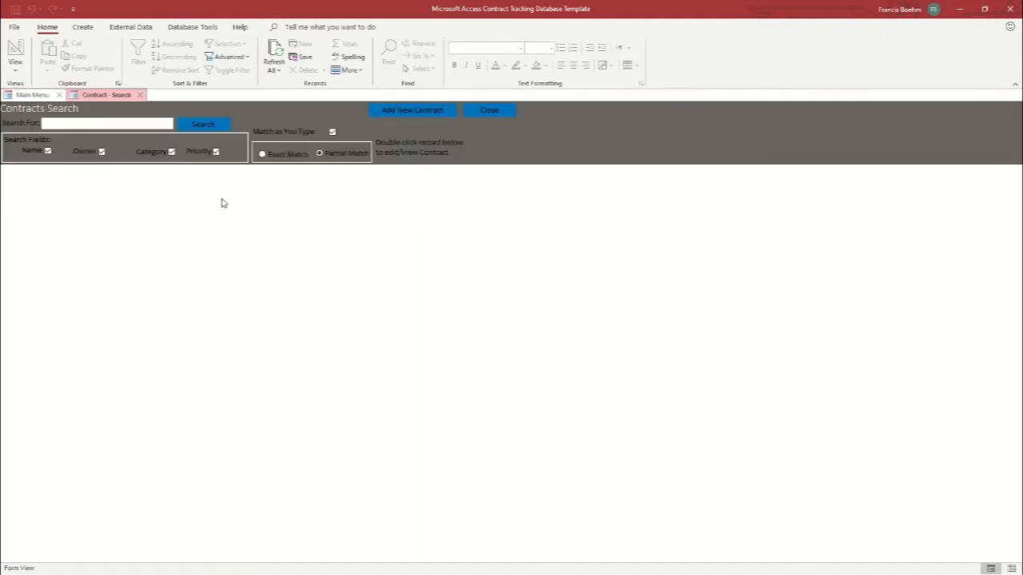
pyautogui.click(412, 110)
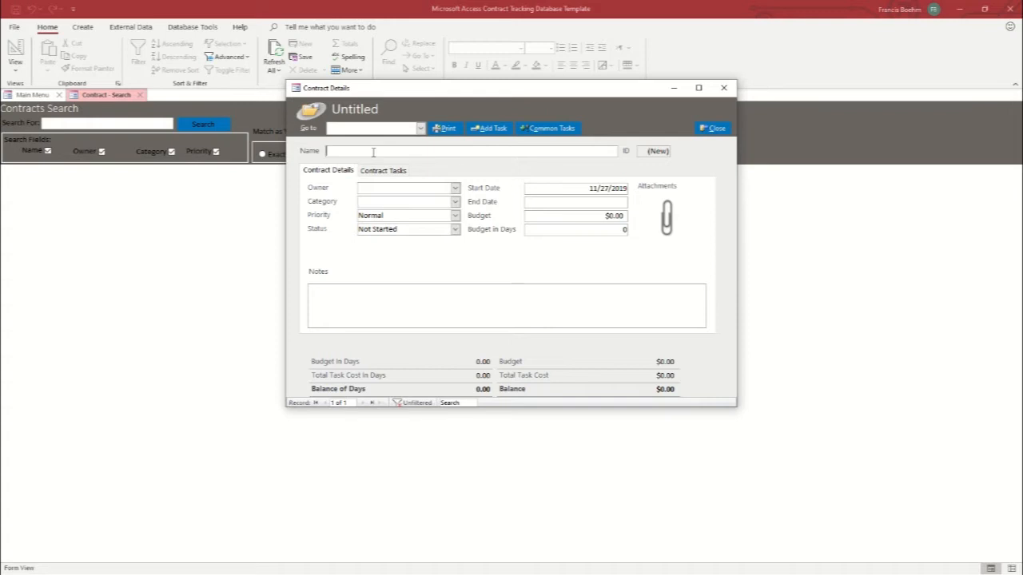
pyautogui.write('Microsoft Access Tutori')
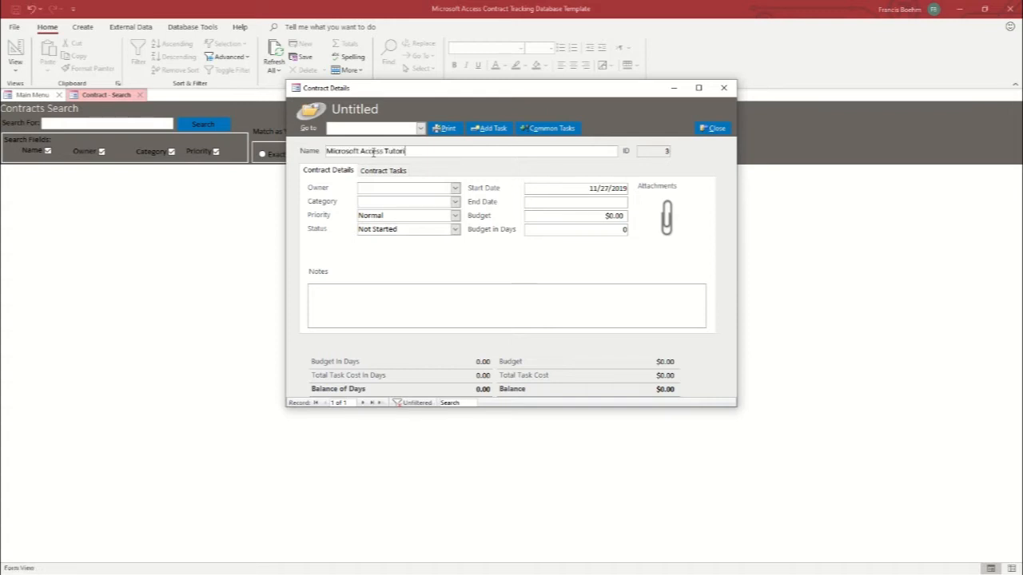
pyautogui.write('al Video')
# Step: Assign the first new employee as contract owner, with category Category 1, priority Normal and status In Progress
pyautogui.click(454, 189)
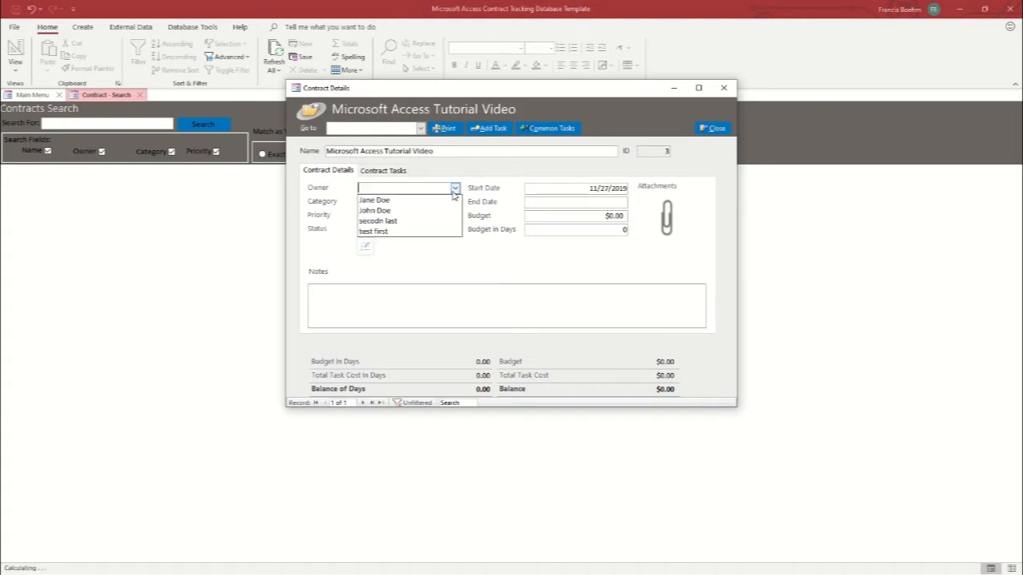
pyautogui.click(440, 210)
pyautogui.click(455, 202)
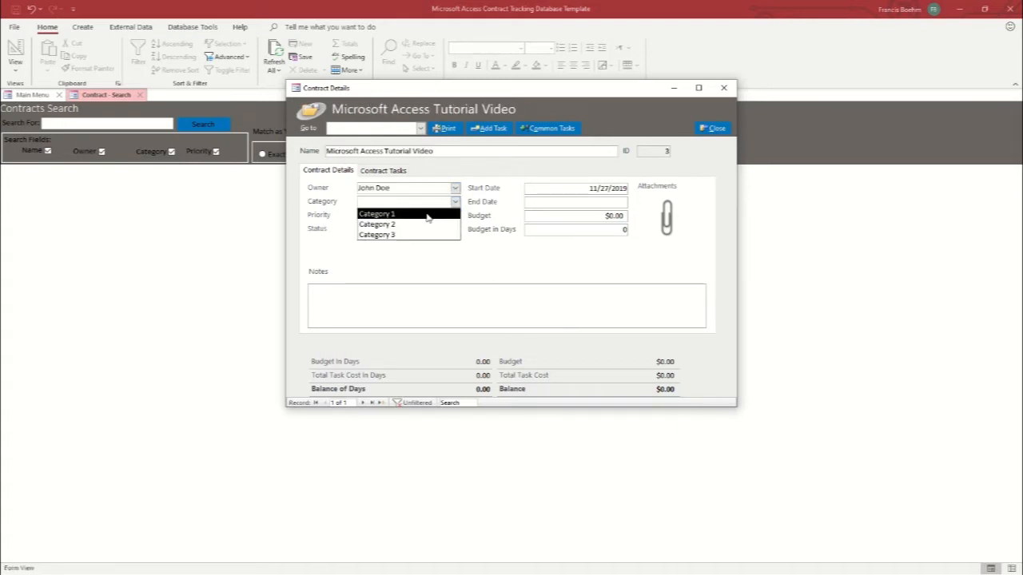
pyautogui.click(428, 214)
pyautogui.click(454, 215)
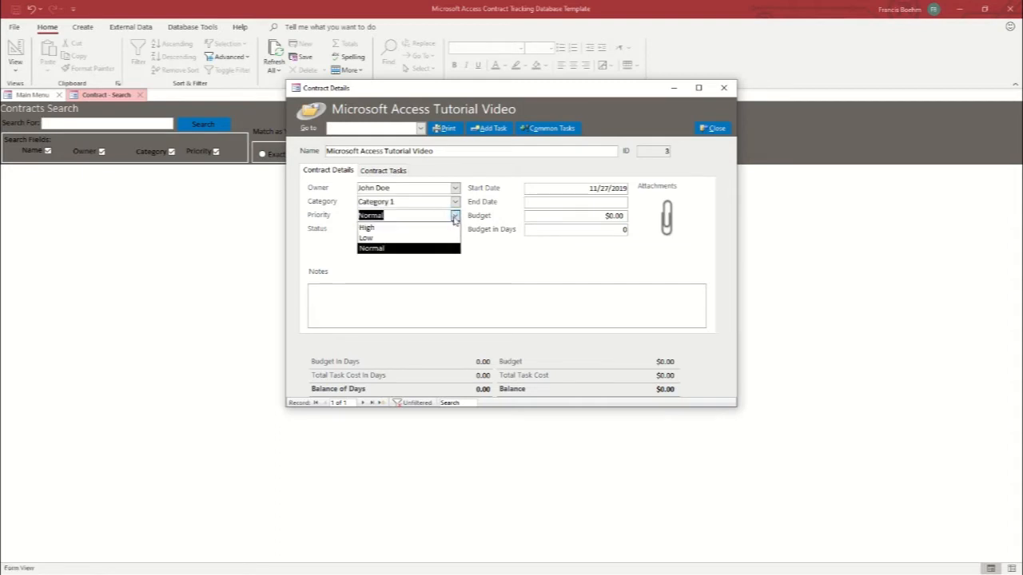
pyautogui.click(411, 248)
pyautogui.click(456, 230)
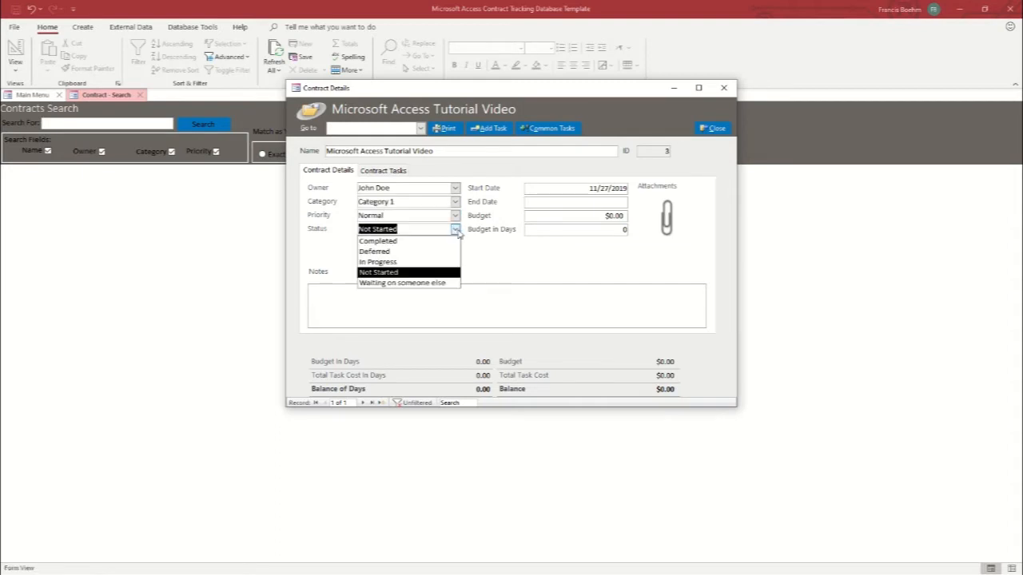
pyautogui.click(411, 261)
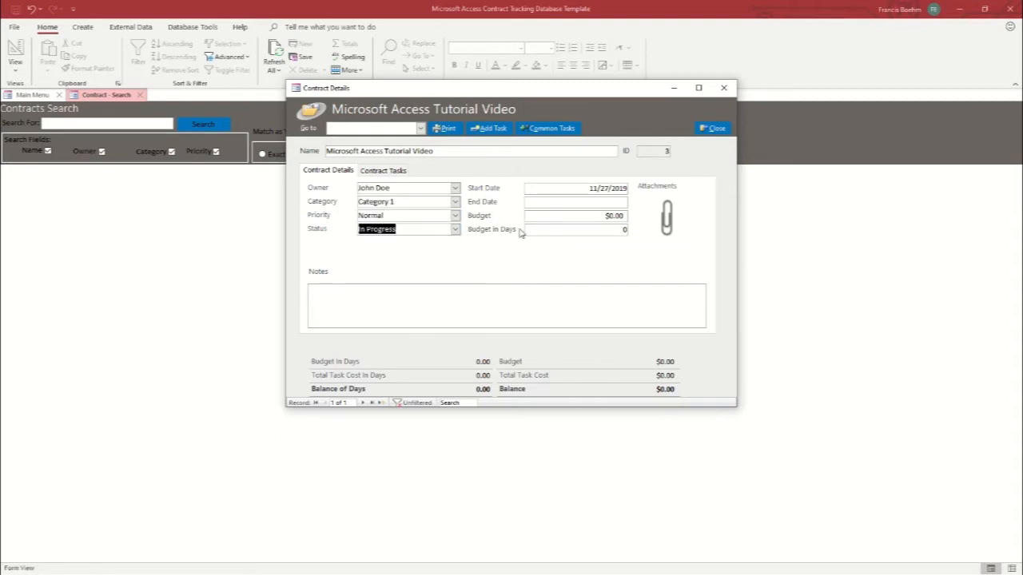
# Step: Set the contract's end date to 12/2/2019 and its budget in days to 2
pyautogui.click(573, 203)
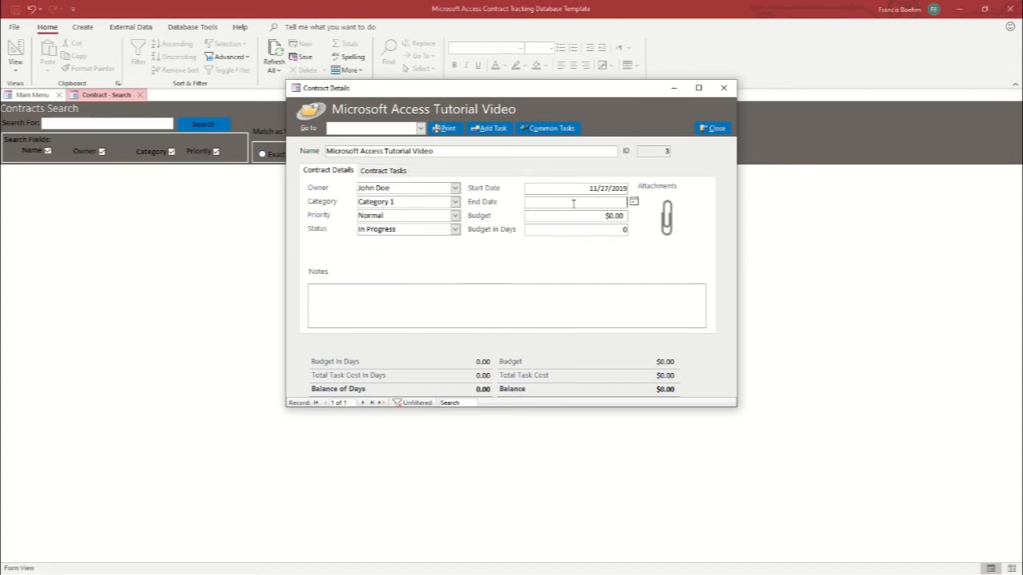
pyautogui.click(634, 202)
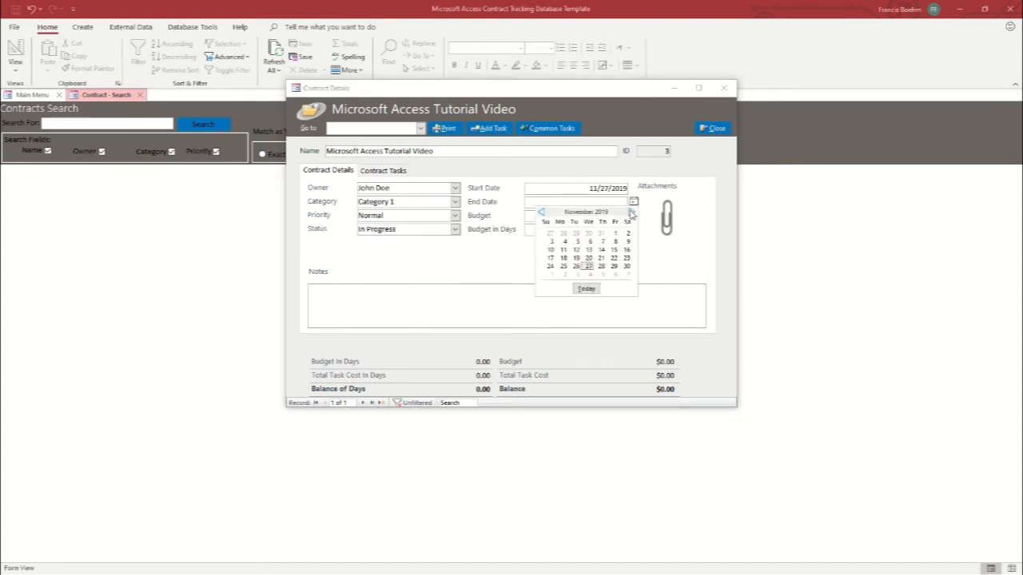
pyautogui.click(631, 213)
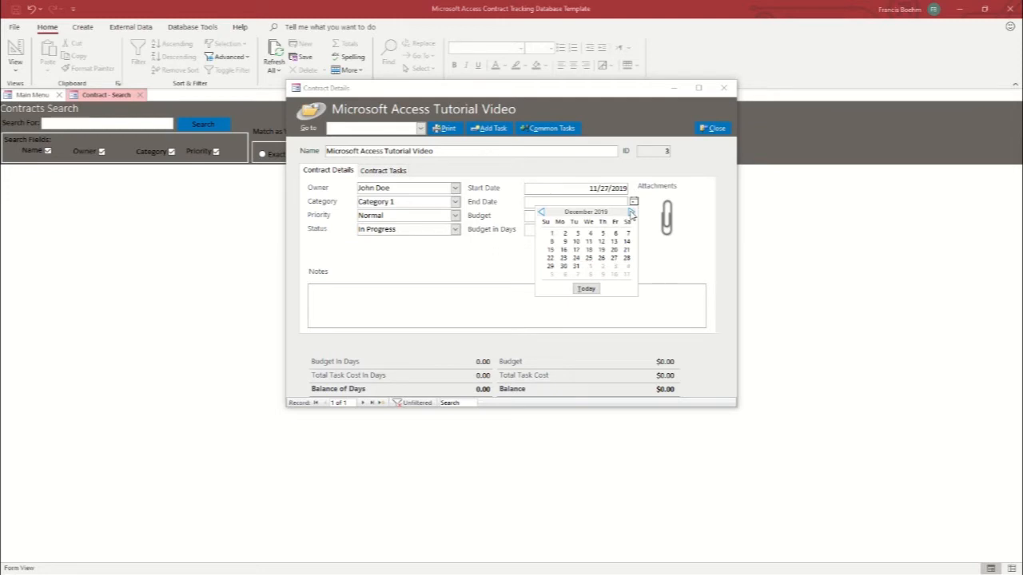
pyautogui.click(564, 233)
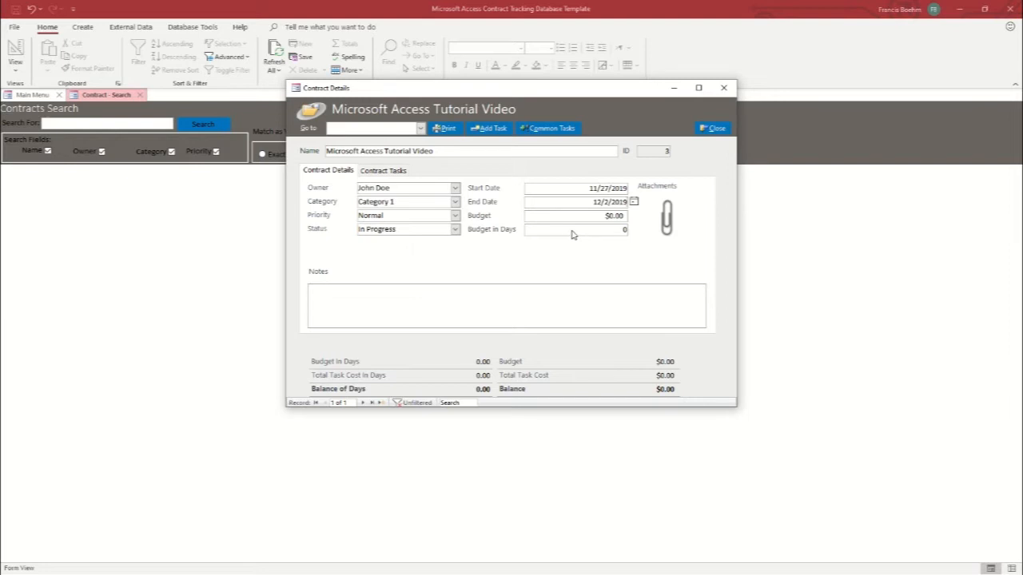
pyautogui.moveTo(572, 231); pyautogui.dragTo(654, 232)
pyautogui.write('2')
# Step: Note that the owner will create a tutorial video for our Contract Tracking Database Template, and close the contract details
pyautogui.click(389, 290)
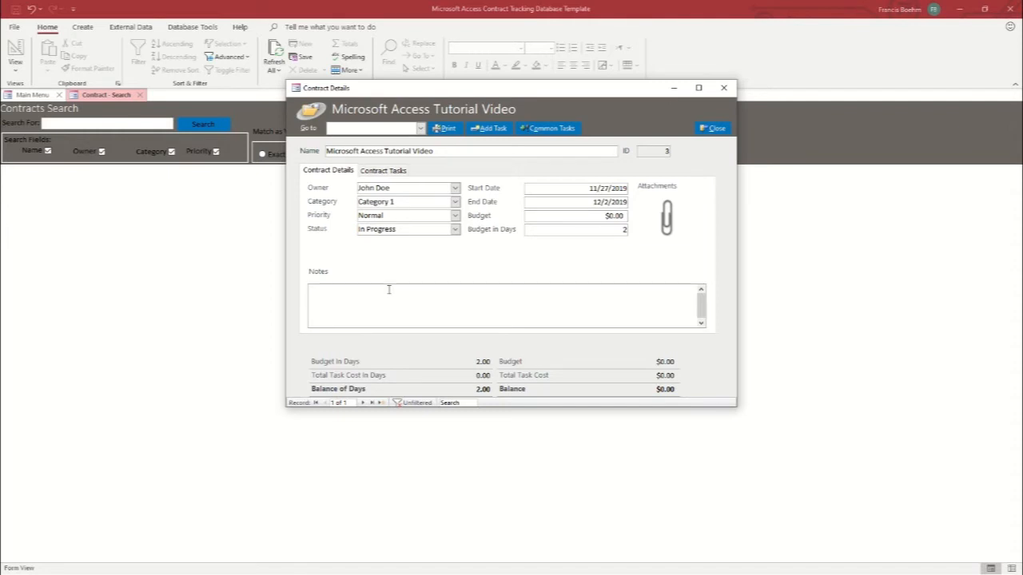
pyautogui.write('John will create a tutorial video for our Cont')
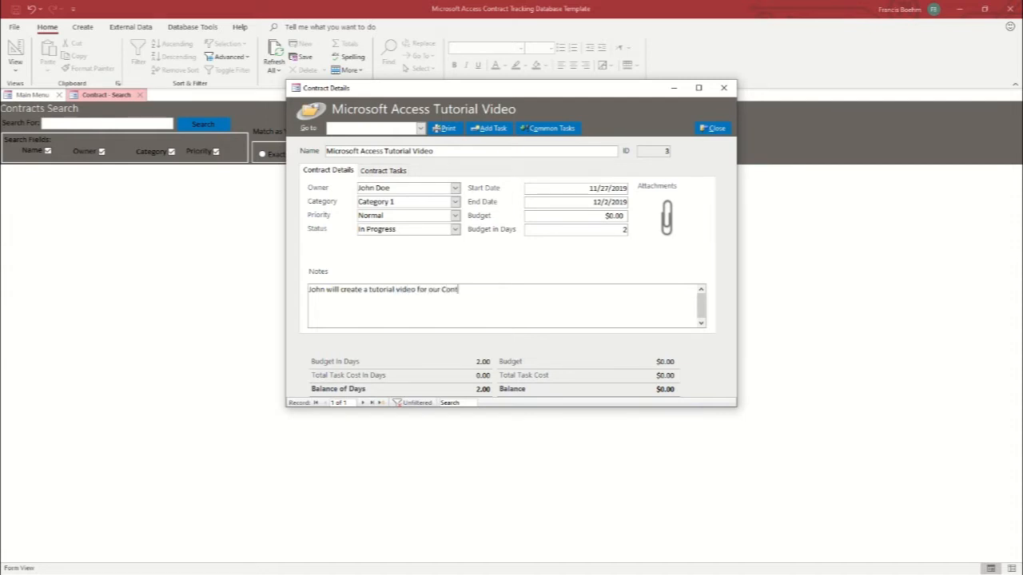
pyautogui.write('ract Tracking Database Template.')
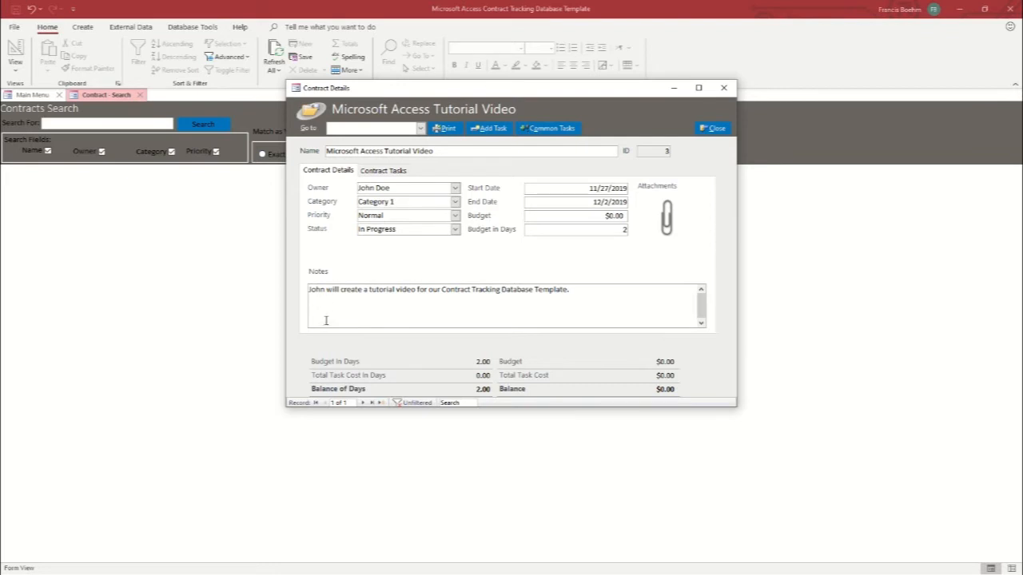
pyautogui.click(713, 127)
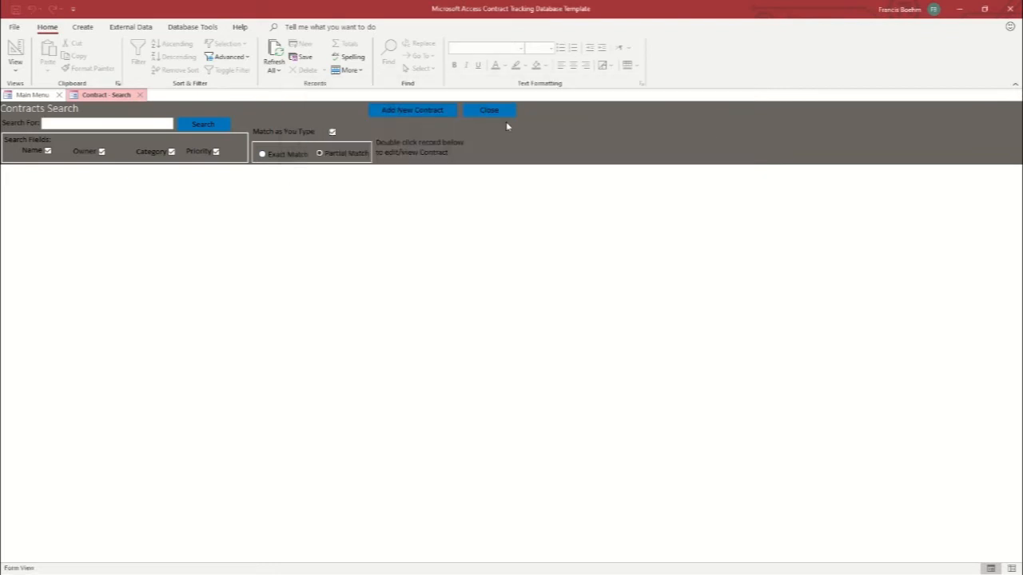
# Step: Reopen the contract search and search the contracts for "video"
pyautogui.click(140, 95)
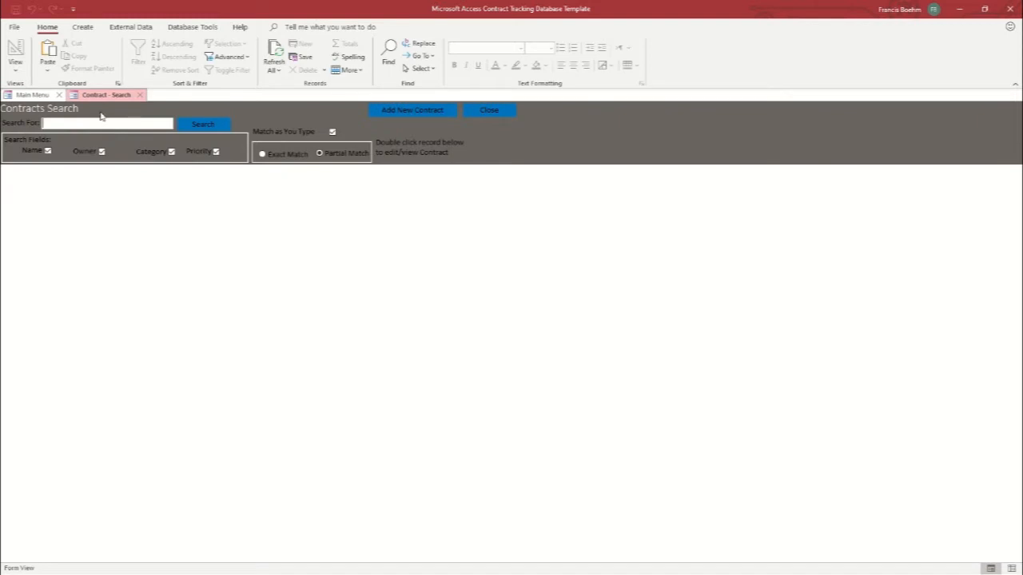
pyautogui.write('video')
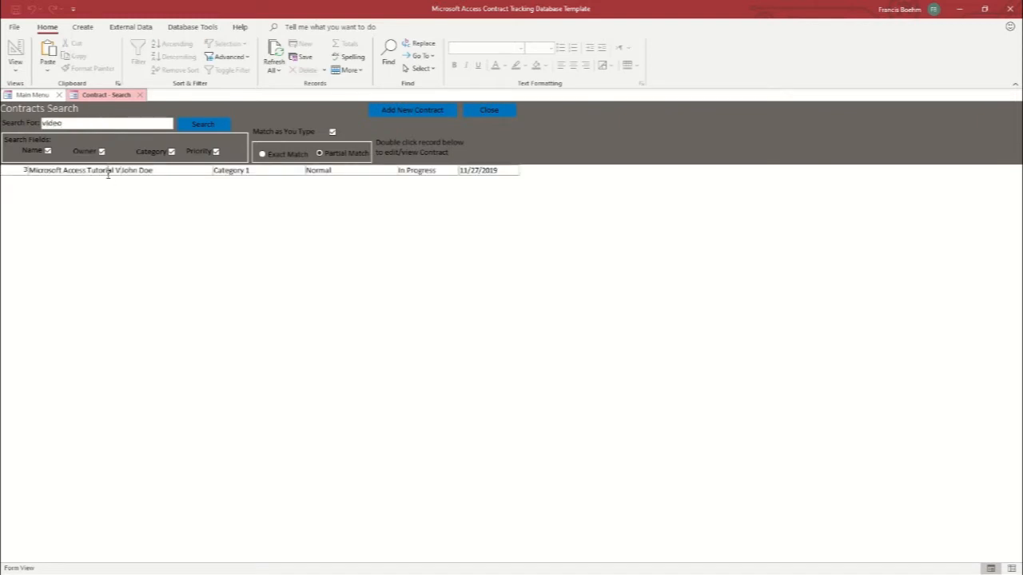
# Step: Open the Microsoft Access Tutorial Video contract and add a task titled "Download and Familiarize yourself with the Database"
pyautogui.doubleClick(107, 170)
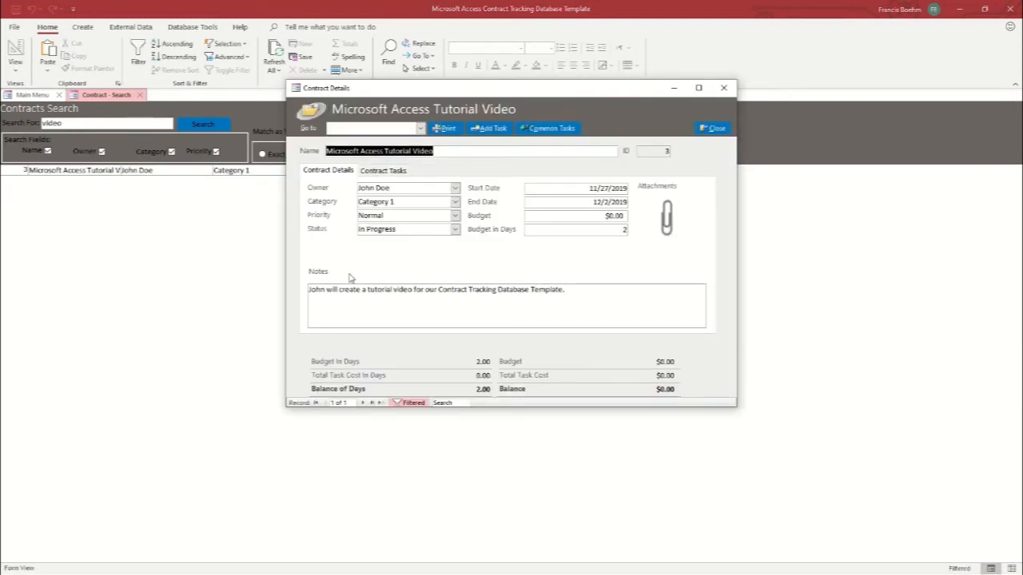
pyautogui.click(492, 133)
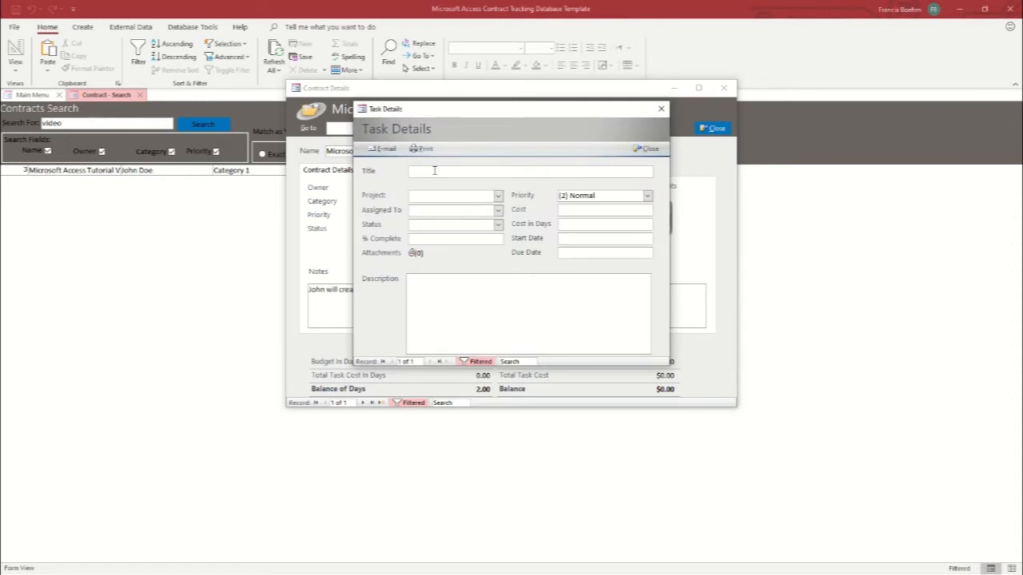
pyautogui.write('Download an')
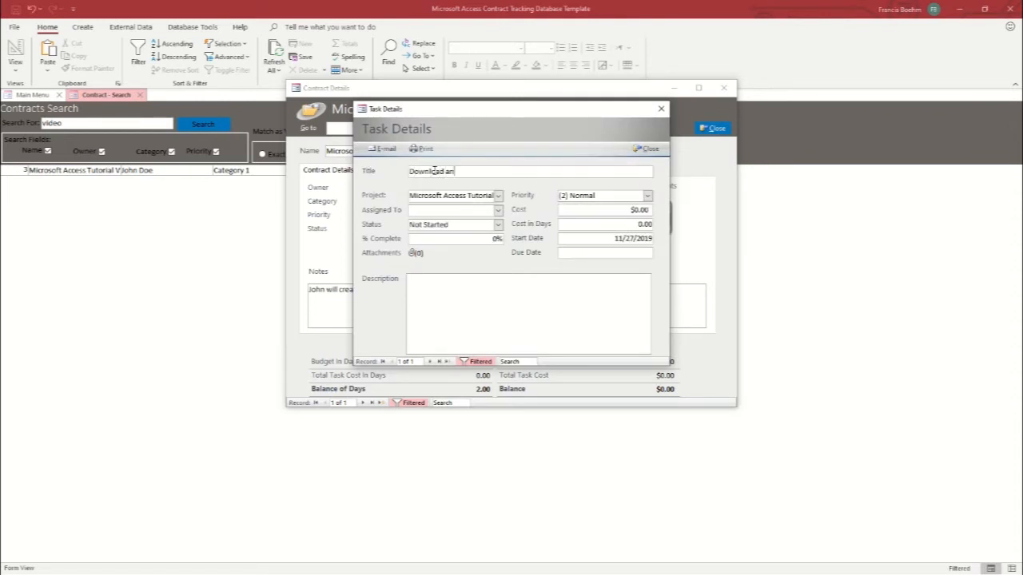
pyautogui.write('d Fma')
pyautogui.write('iliarize yourself with the Da')
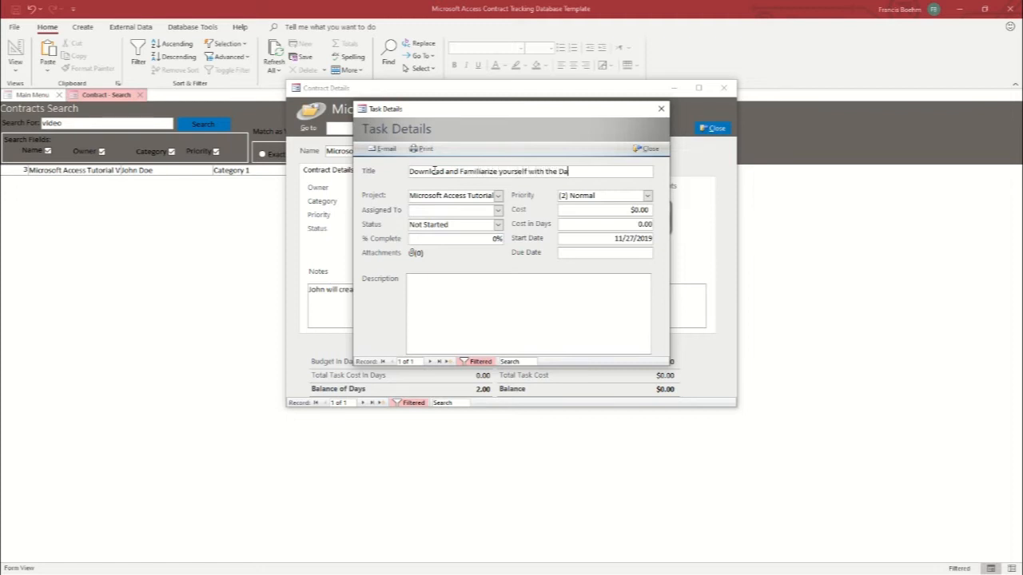
pyautogui.write('tabase')
# Step: Assign the database familiarization task to the contract owner and set its due date to 11/27/2019
pyautogui.click(497, 195)
pyautogui.click(494, 207)
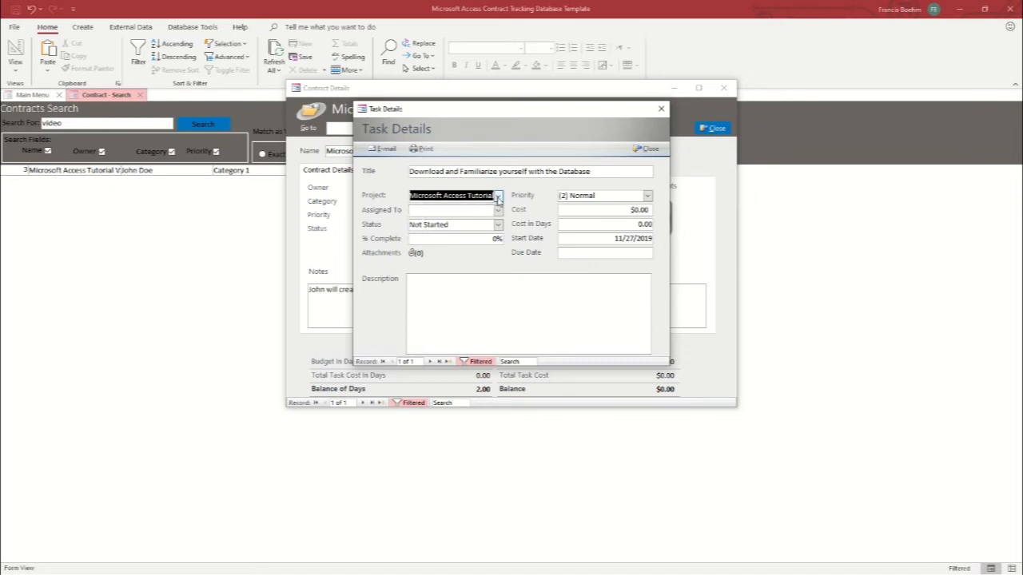
pyautogui.click(497, 210)
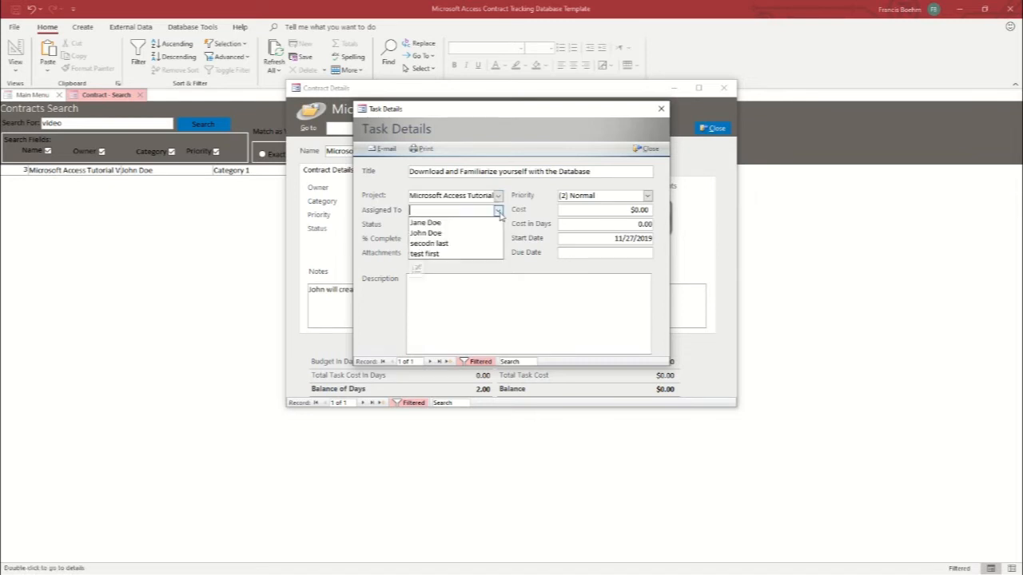
pyautogui.click(448, 232)
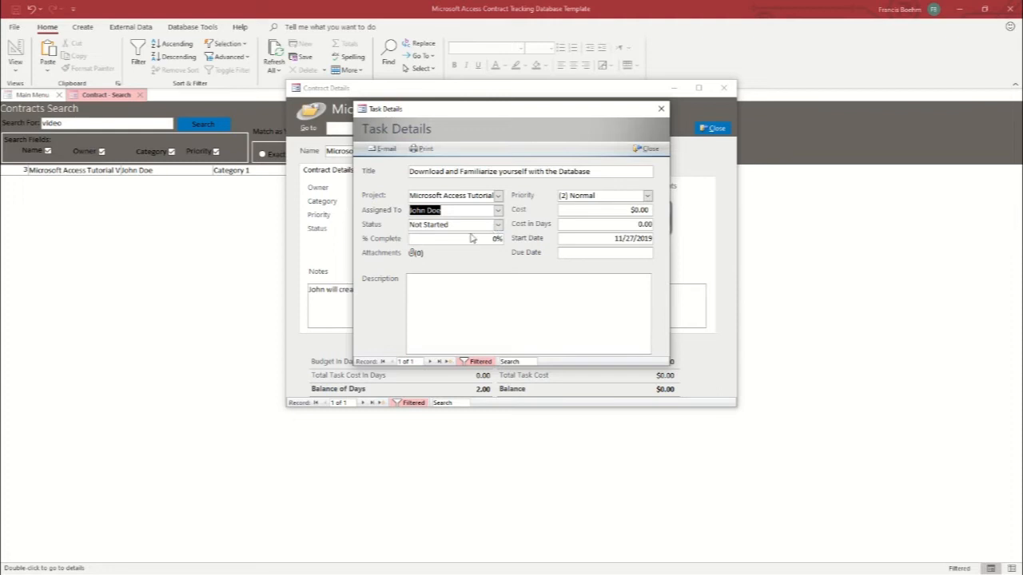
pyautogui.click(618, 228)
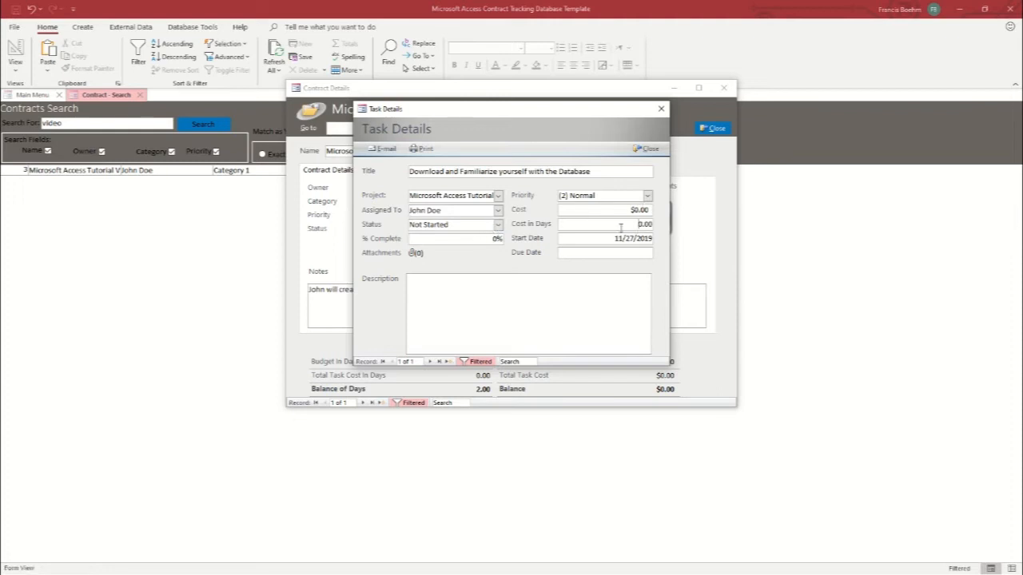
pyautogui.click(659, 252)
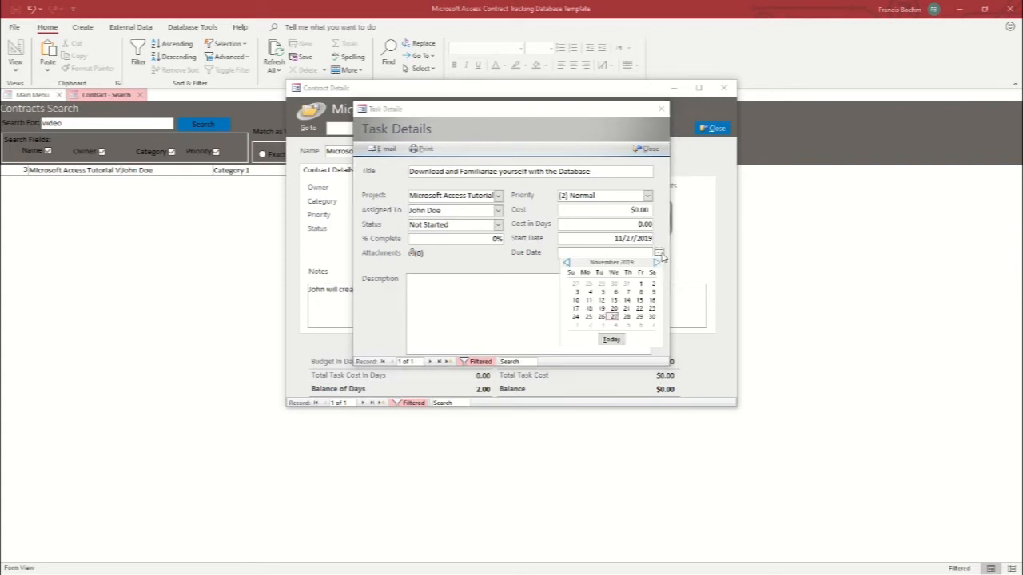
pyautogui.click(613, 318)
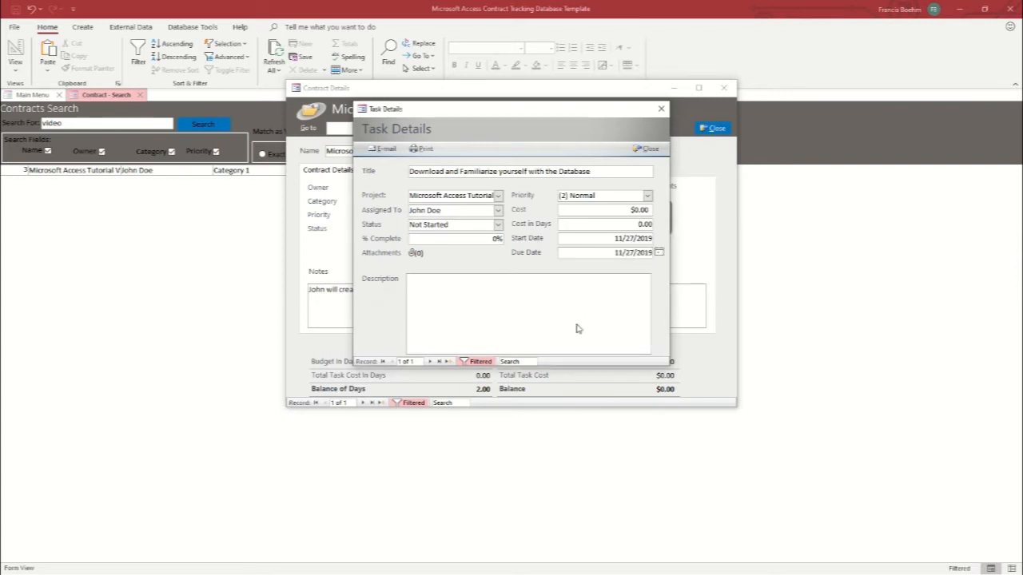
# Step: Describe that the assignee will make himself familiar with the database template before making the video, and close the task, contract and contract search
pyautogui.click(572, 314)
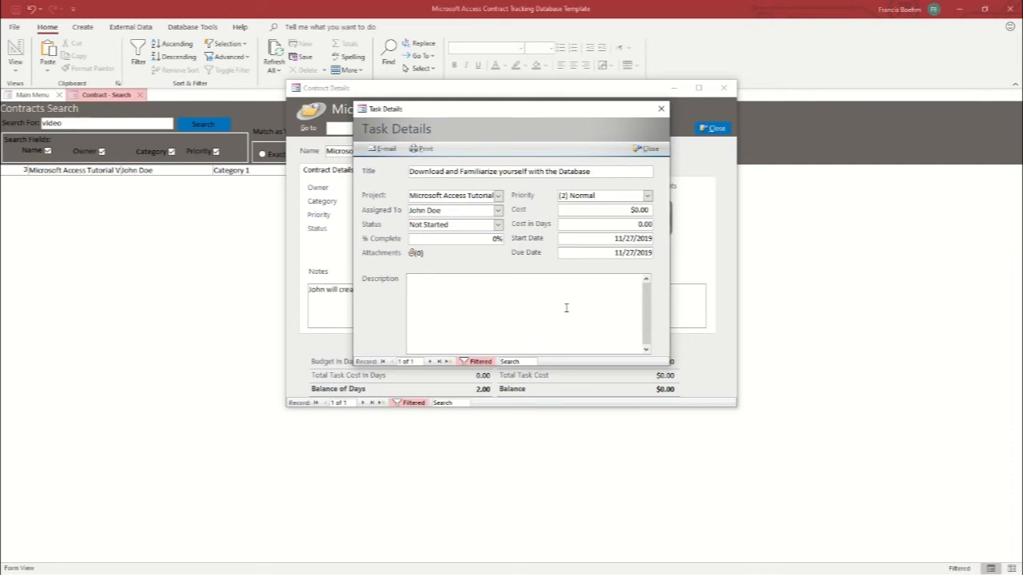
pyautogui.write('John will make himself familiar')
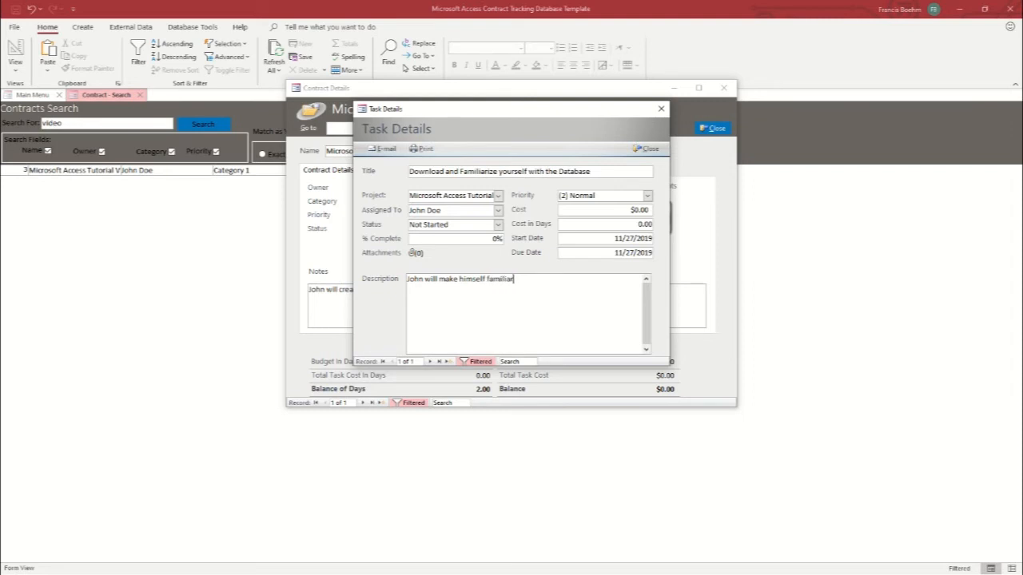
pyautogui.write(' with the database template.')
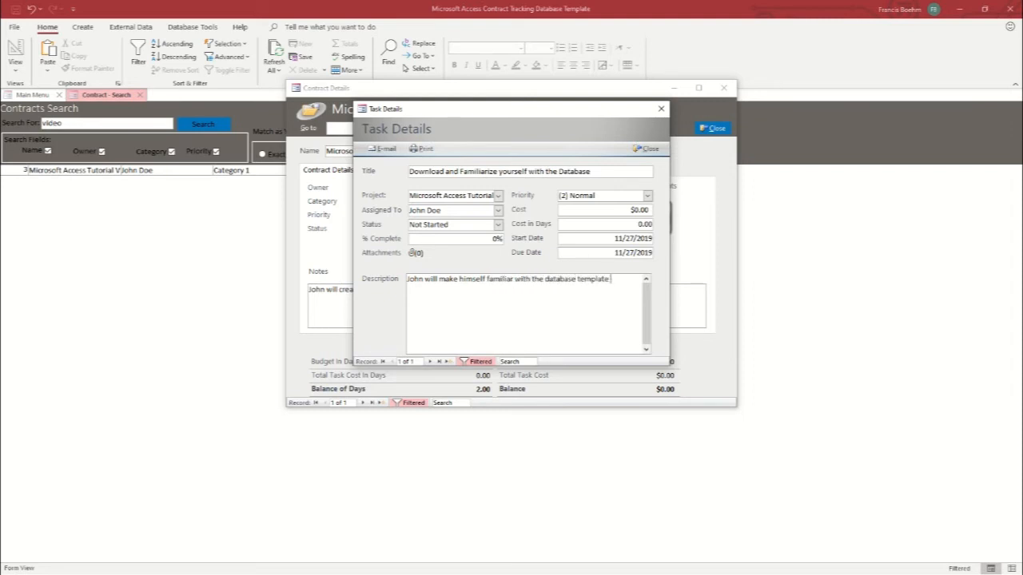
pyautogui.press('BackSpace')
pyautogui.write(' before making the video.')
pyautogui.click(639, 154)
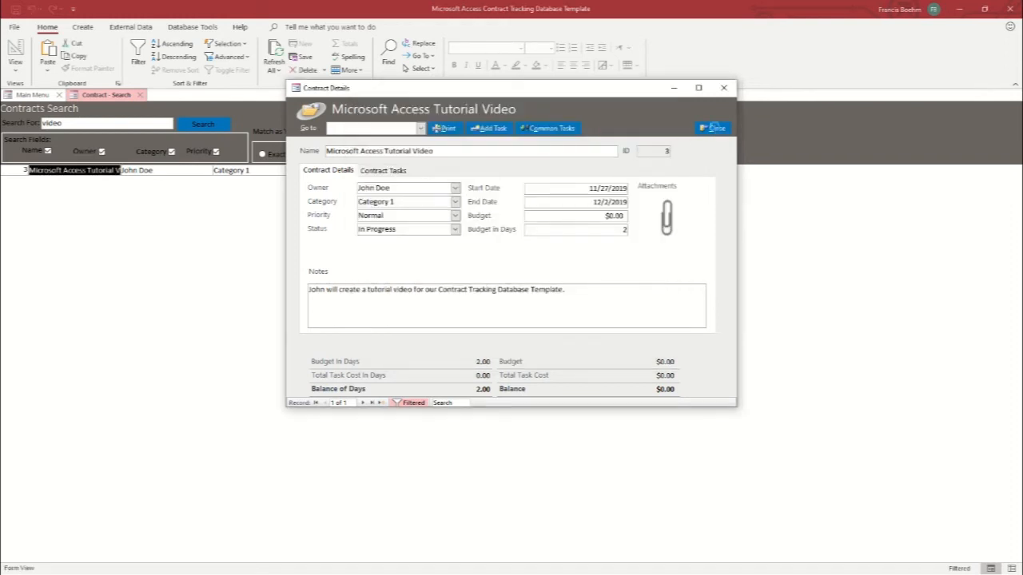
pyautogui.click(713, 128)
pyautogui.click(140, 94)
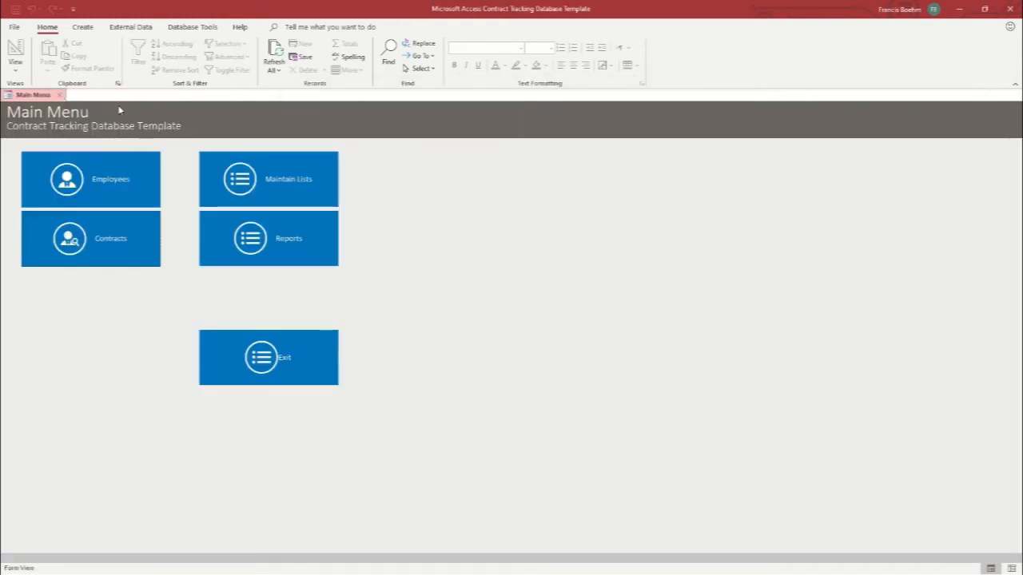
# Step: Search the employees for the task's assignee by first name, review the tasks in that employee's details, and close the employee search
pyautogui.click(112, 179)
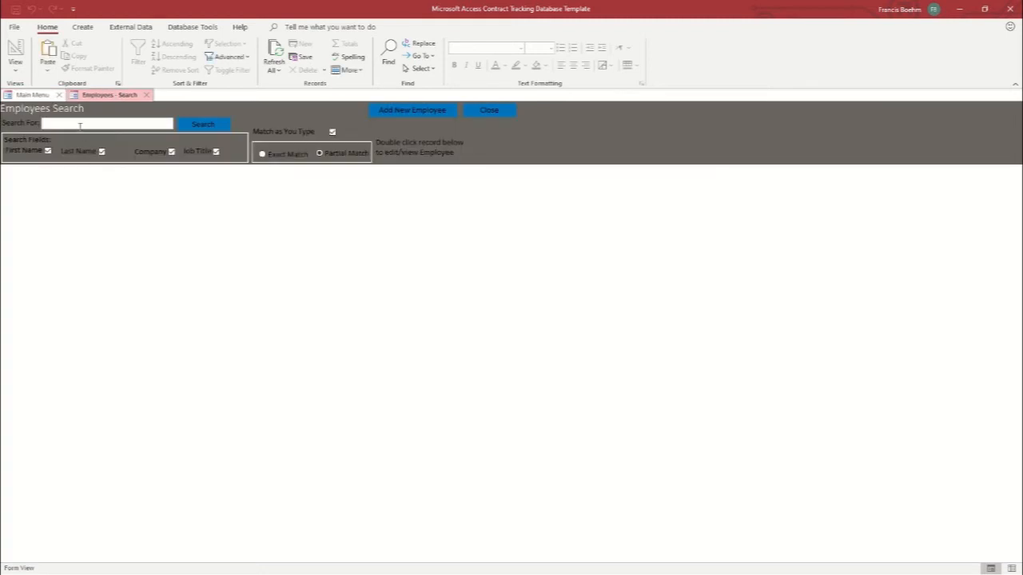
pyautogui.click(80, 126)
pyautogui.write('john')
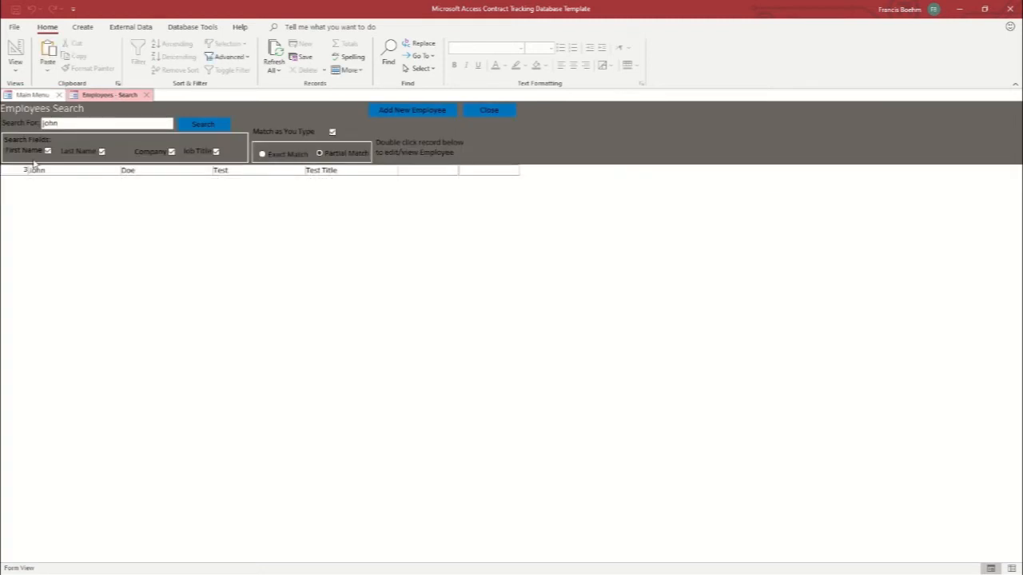
pyautogui.doubleClick(32, 170)
pyautogui.click(367, 129)
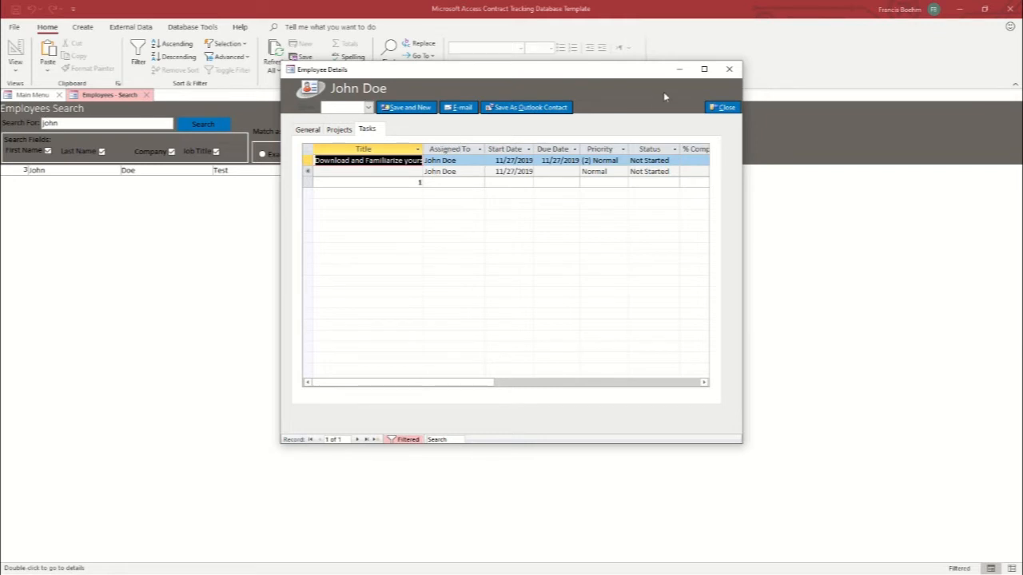
pyautogui.click(729, 68)
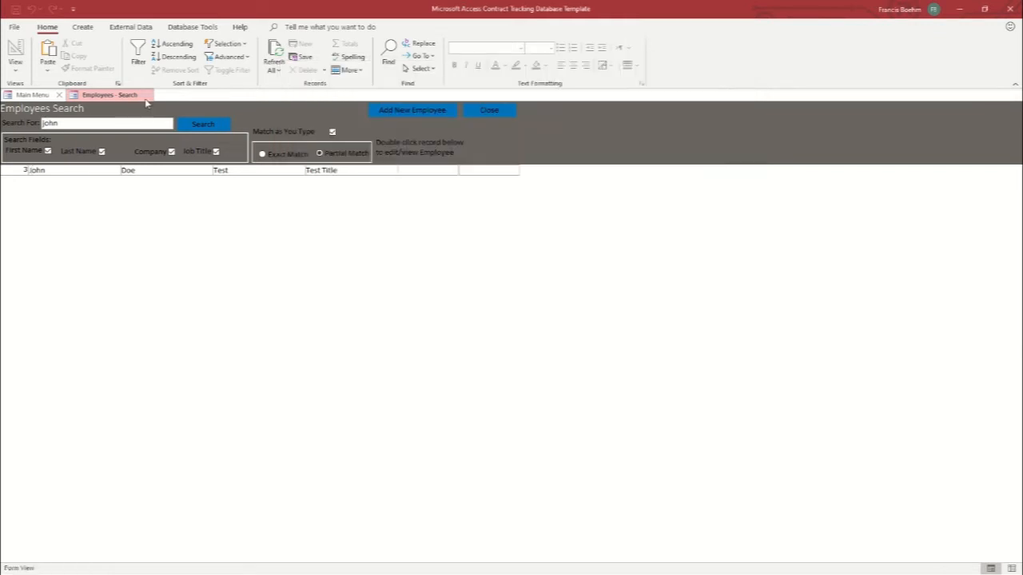
pyautogui.click(34, 98)
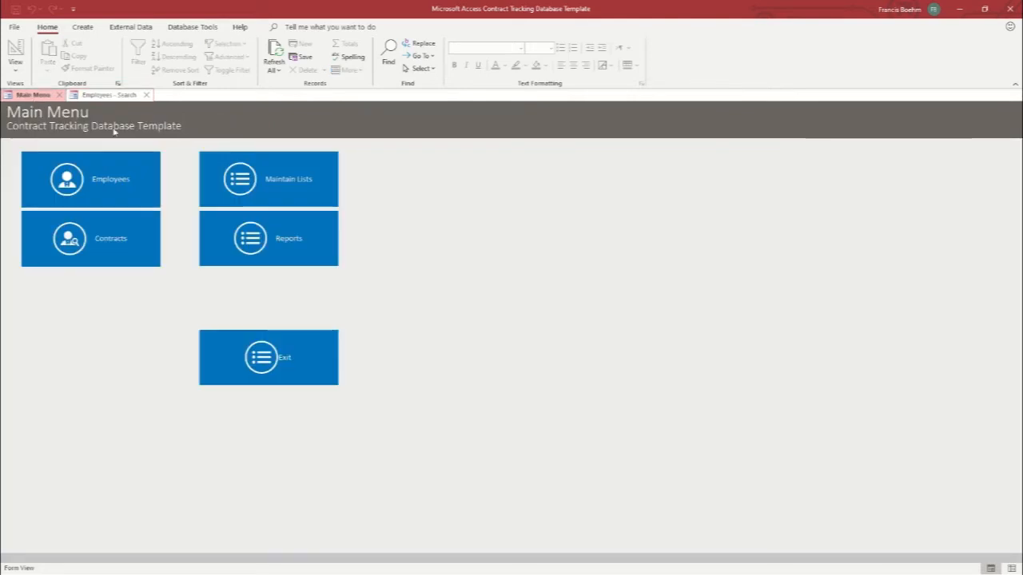
pyautogui.click(147, 95)
# Step: Search the contracts for "video", open the tutorial video contract and add a task titled "Create and Upload Video"
pyautogui.click(111, 233)
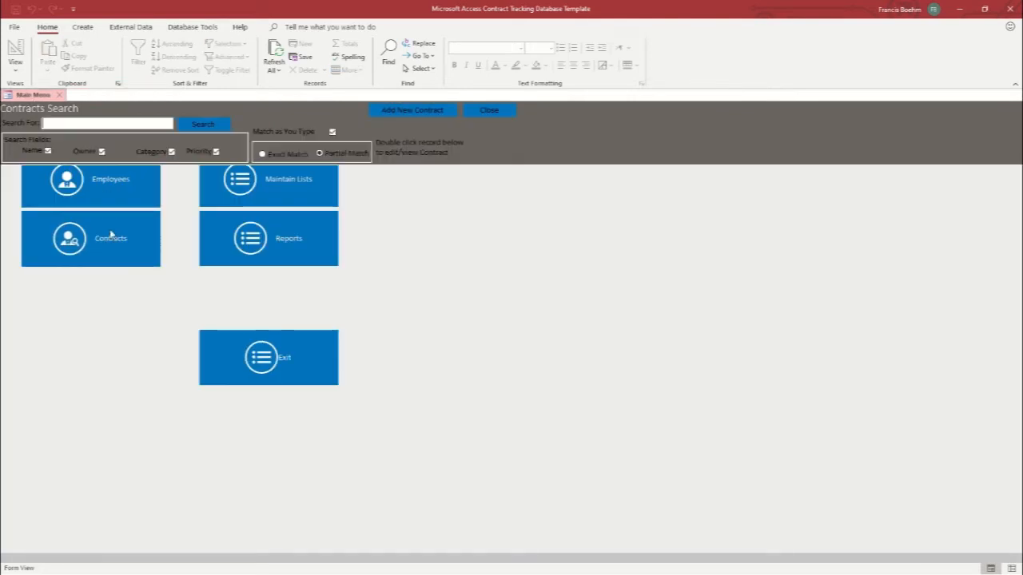
pyautogui.write('video')
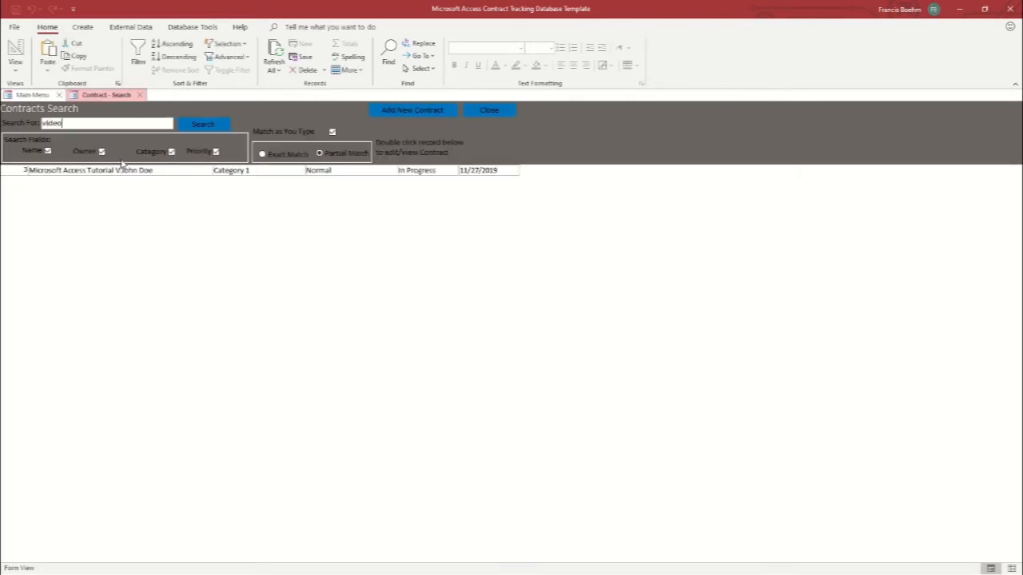
pyautogui.doubleClick(106, 170)
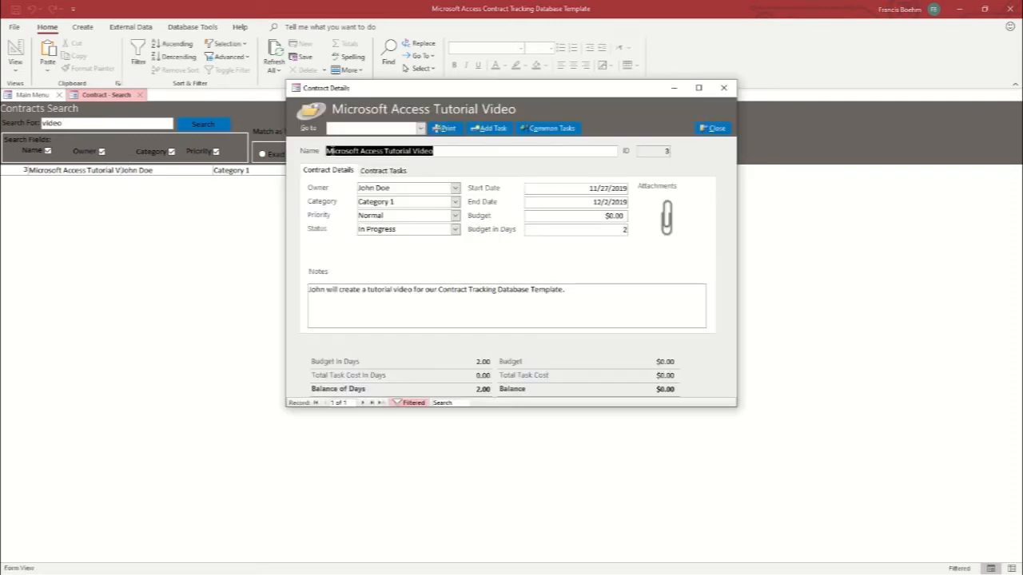
pyautogui.click(490, 128)
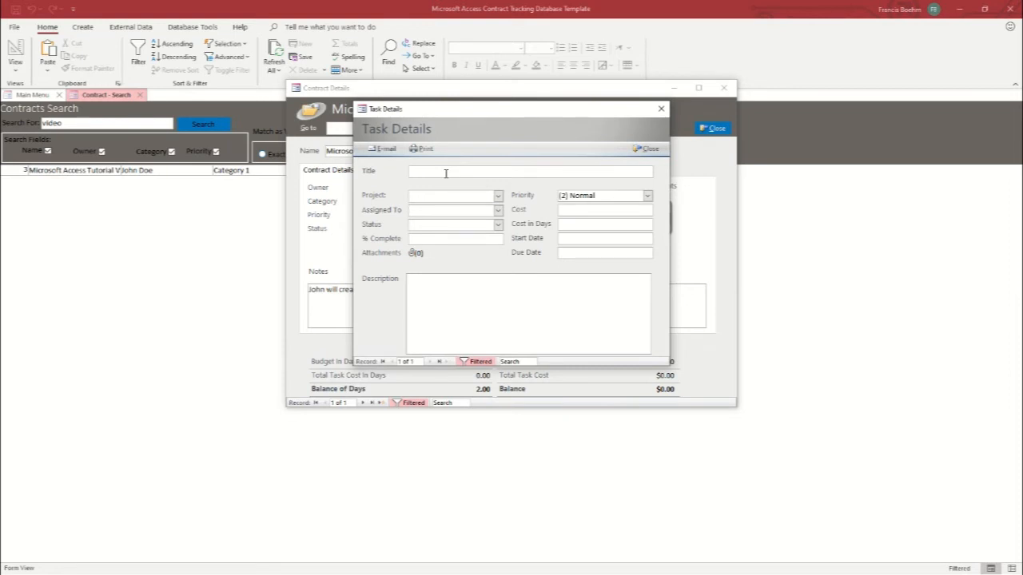
pyautogui.write('Or')
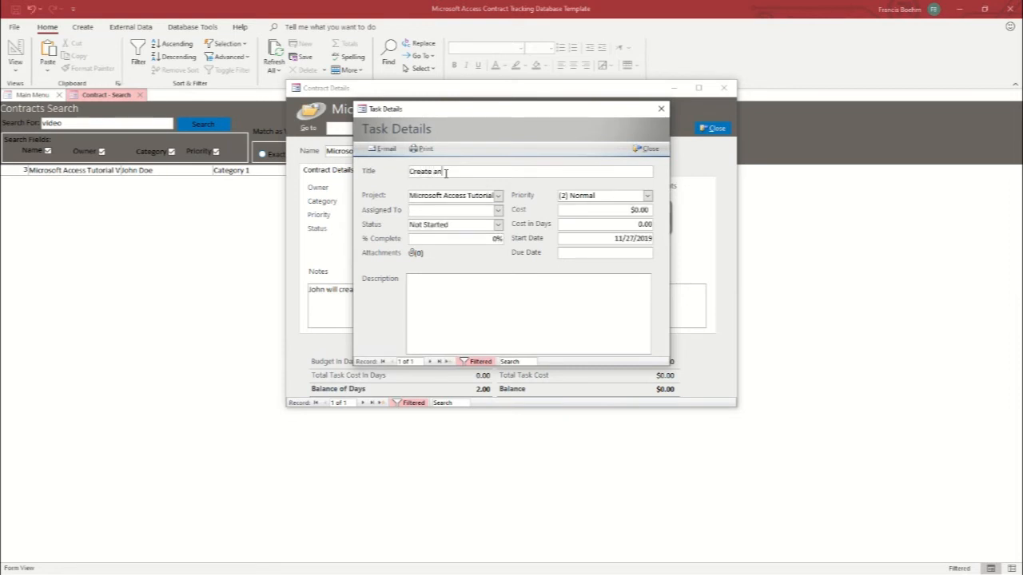
pyautogui.write('eate and Upload Video')
# Step: Assign the video upload task to the contract owner and set its due date to 12/2/2019
pyautogui.click(498, 210)
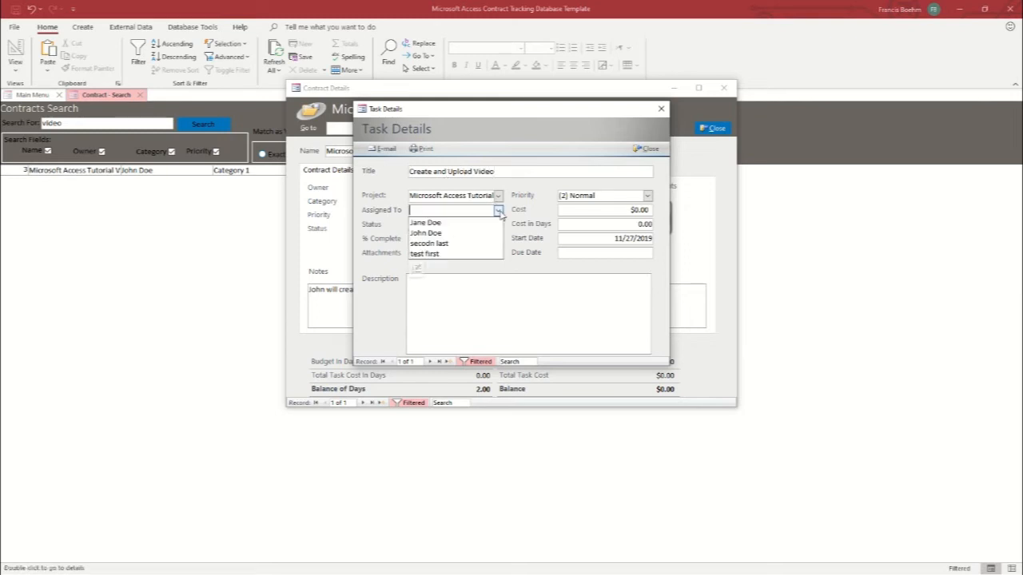
pyautogui.click(449, 233)
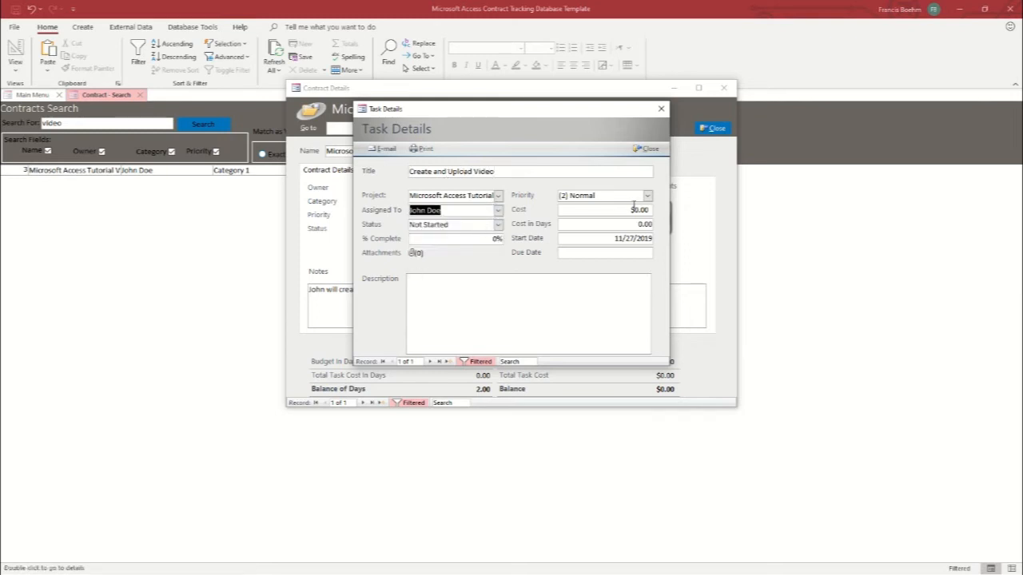
pyautogui.click(601, 252)
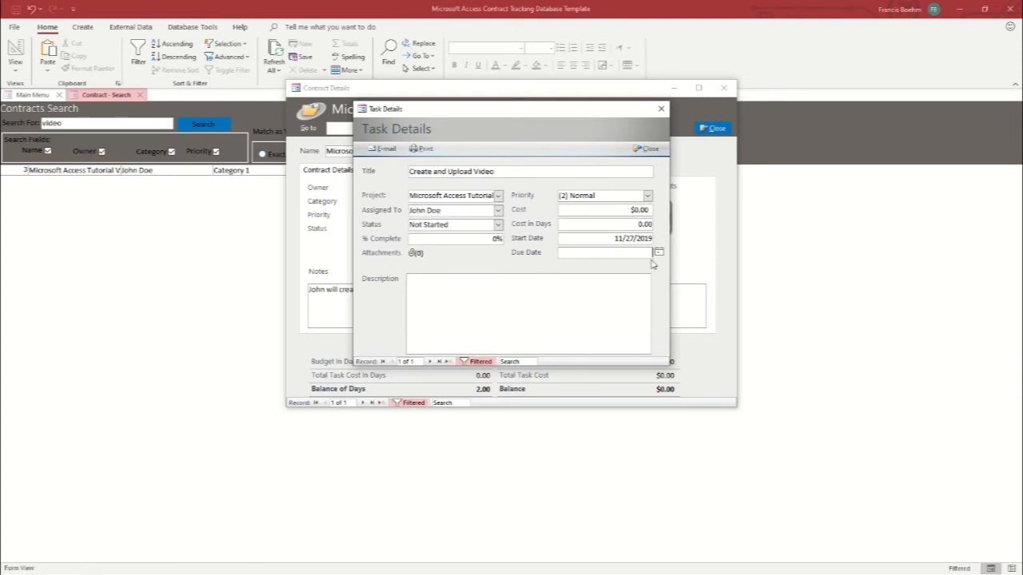
pyautogui.click(659, 251)
pyautogui.click(656, 263)
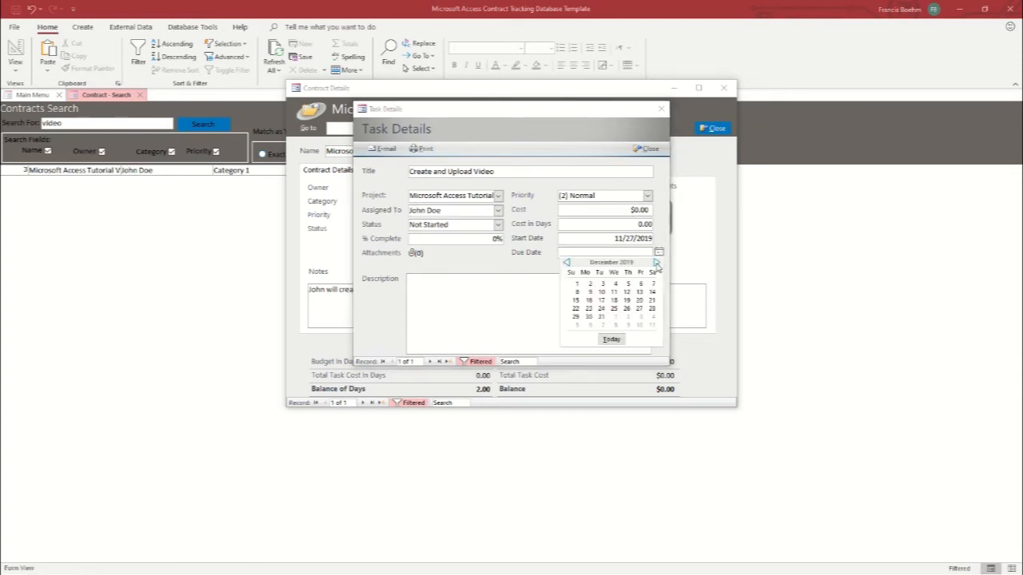
pyautogui.click(592, 287)
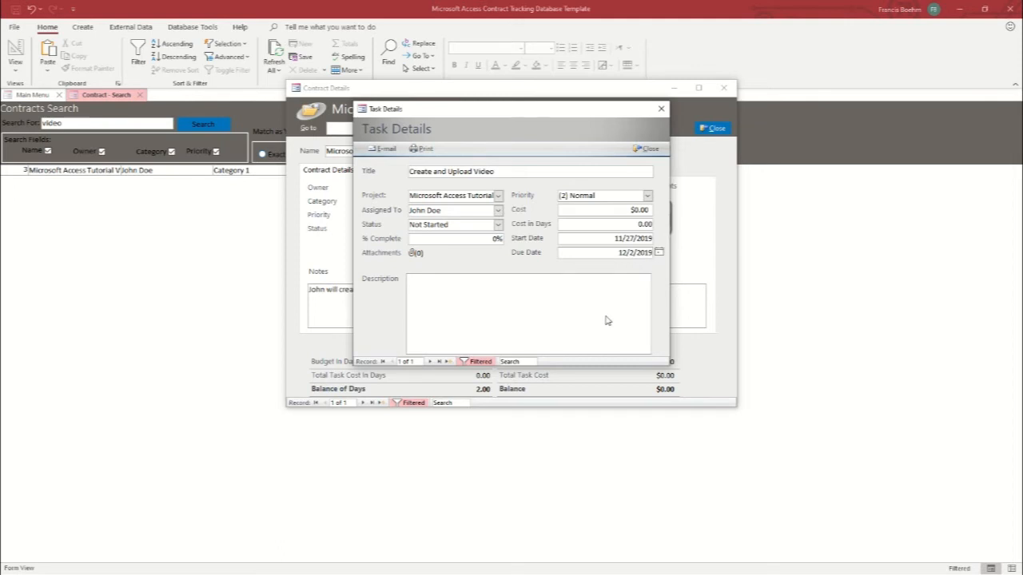
# Step: Enter the description "Film and edit the video before uploading to our Youtube channel." and close the task, contract and contract search
pyautogui.click(457, 313)
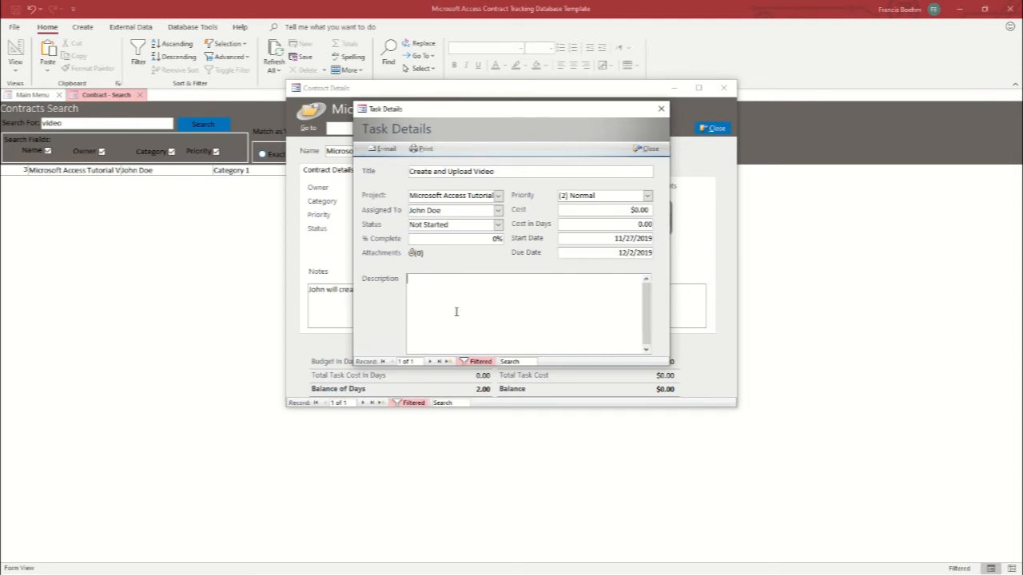
pyautogui.write('Cr')
pyautogui.write('lm and edit the video befor')
pyautogui.write('e up')
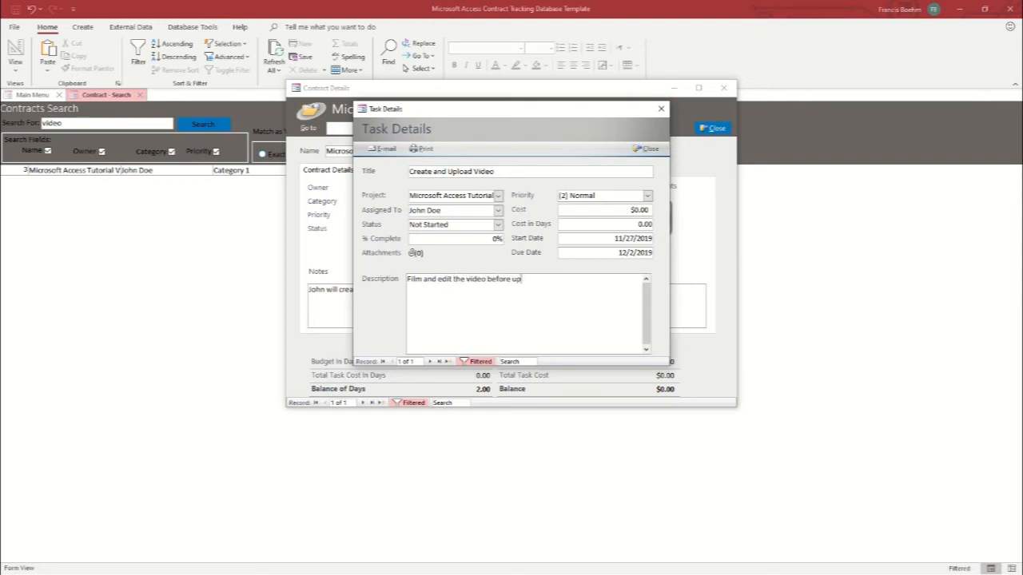
pyautogui.write('loading to our Youtube channel.')
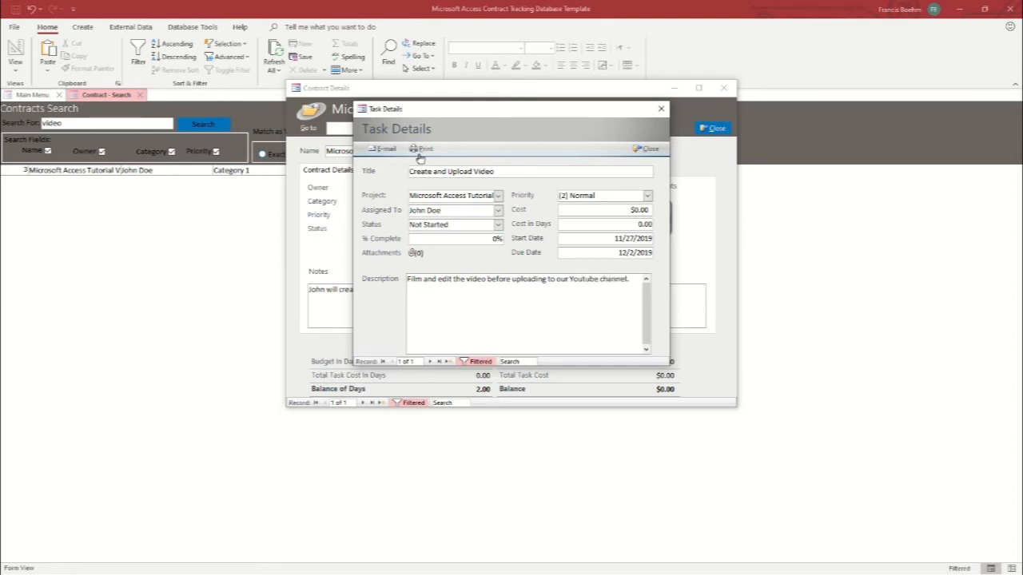
pyautogui.click(651, 151)
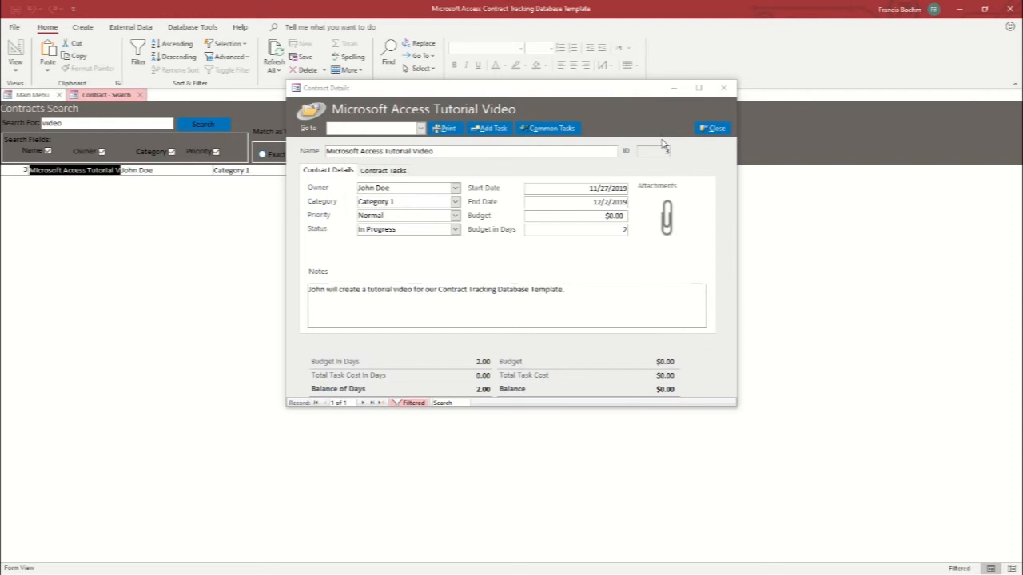
pyautogui.click(723, 88)
pyautogui.click(140, 94)
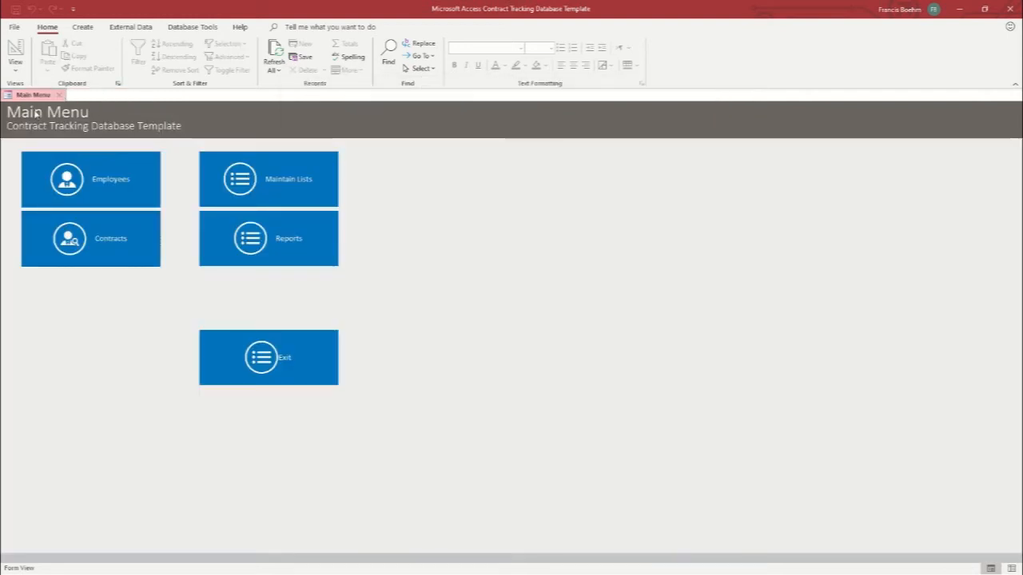
# Step: Search the employees for the contract owner by first name, review the owner's assigned tasks, and close the employee details and search
pyautogui.click(89, 171)
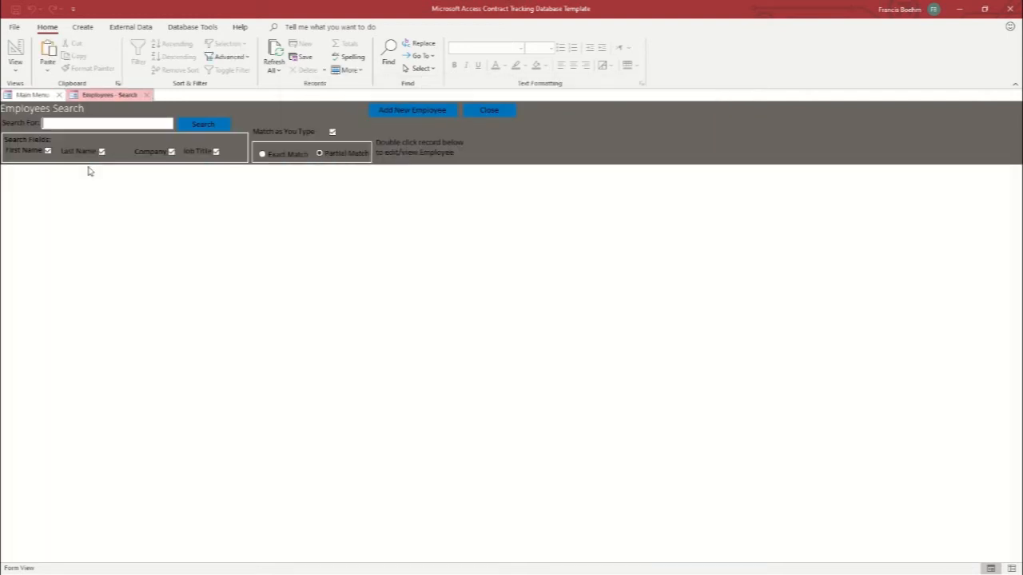
pyautogui.click(118, 126)
pyautogui.write('john')
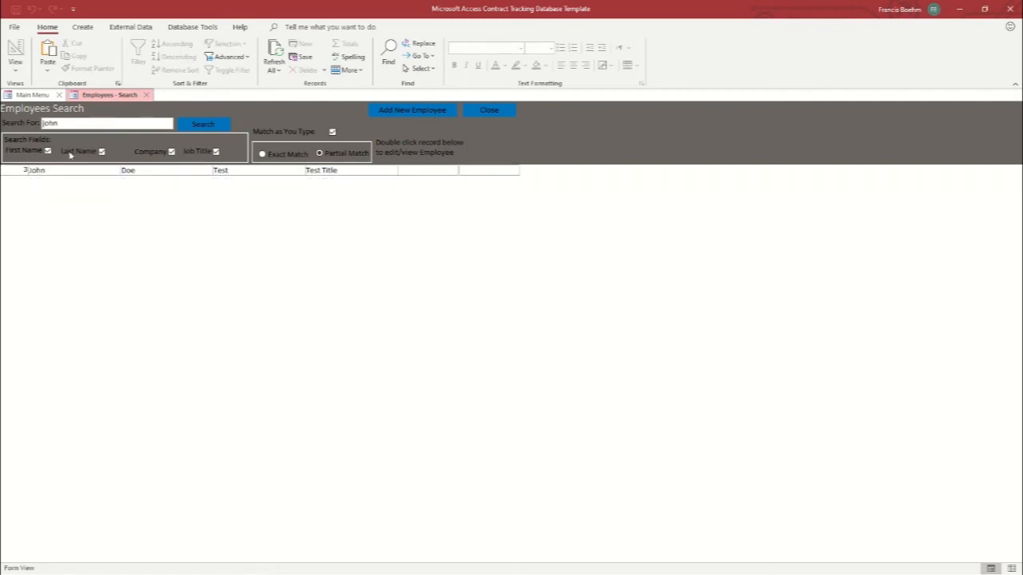
pyautogui.doubleClick(46, 169)
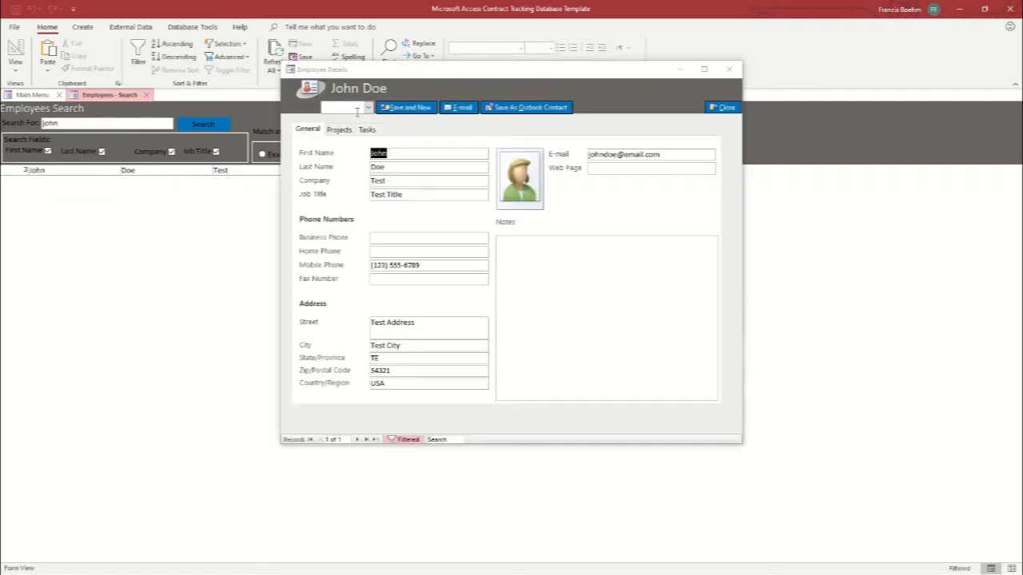
pyautogui.click(369, 128)
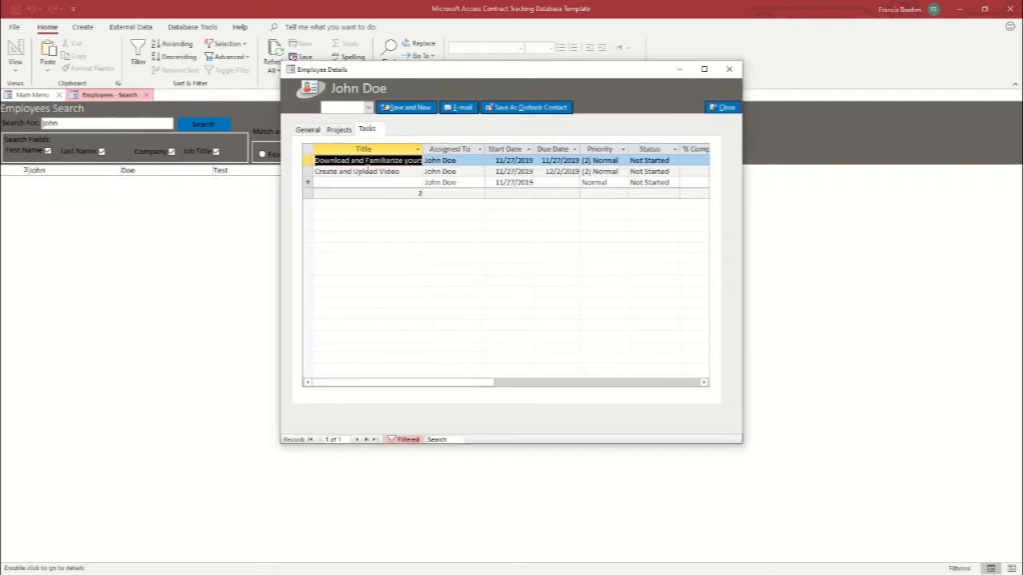
pyautogui.click(733, 108)
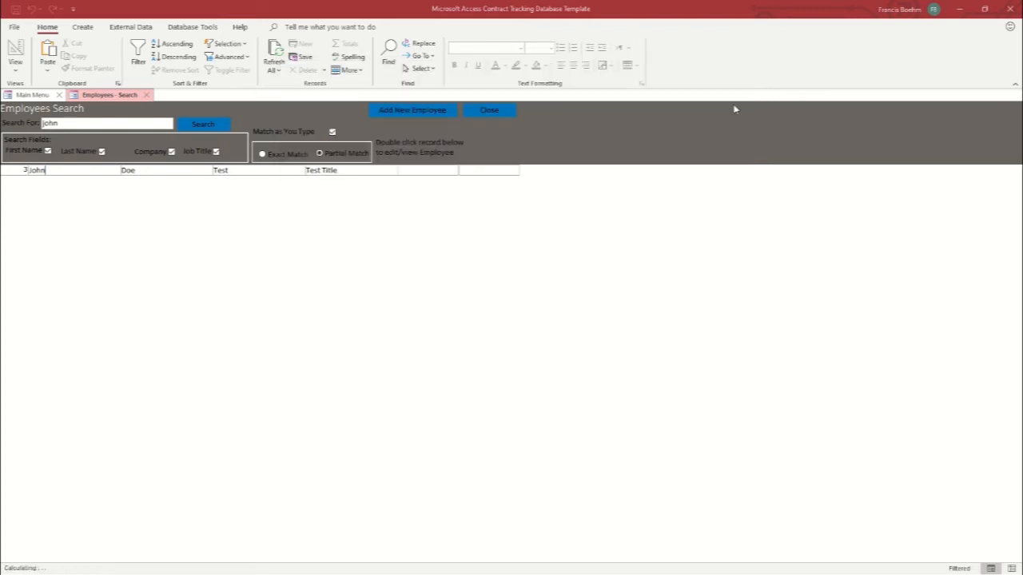
pyautogui.click(146, 95)
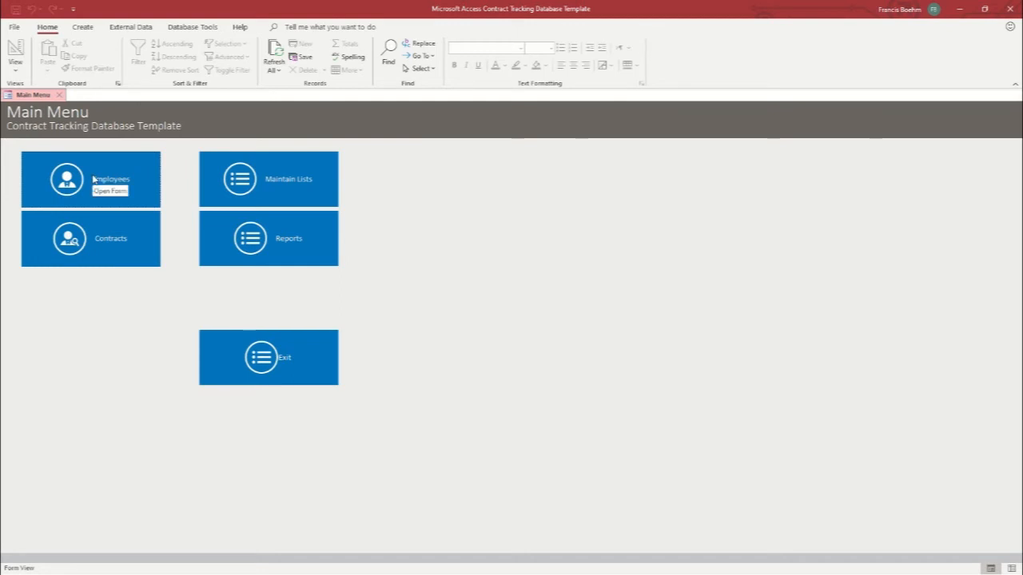
# Step: Search the contracts for "video", open the tutorial video contract and add a task titled "View Video on Youtube and Provide Feedback"
pyautogui.click(95, 246)
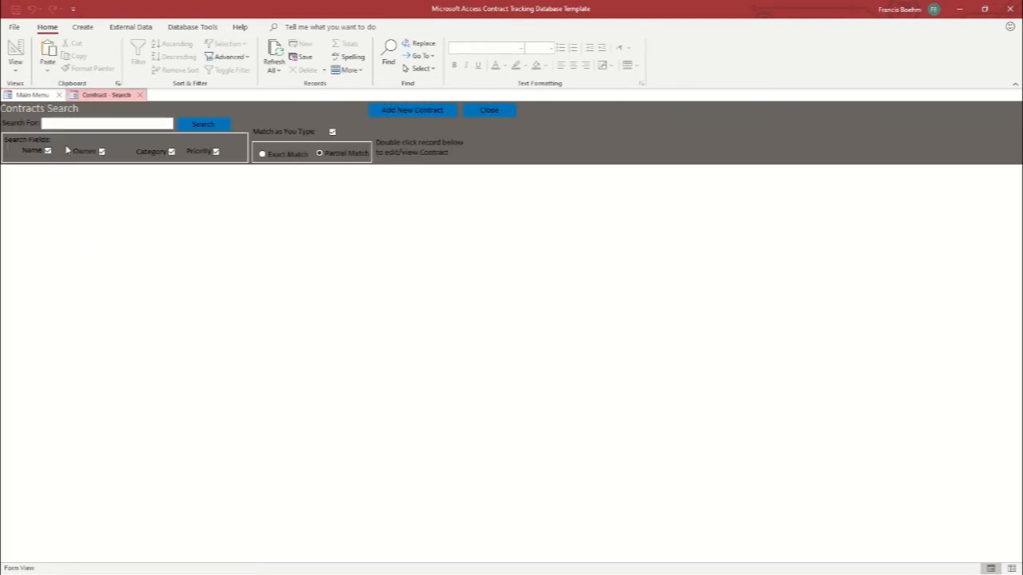
pyautogui.click(140, 95)
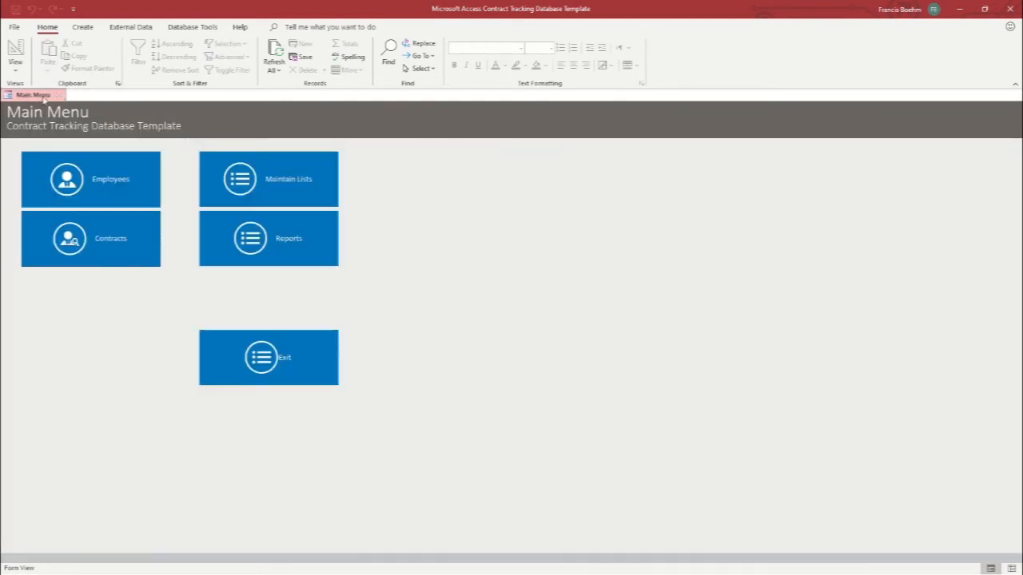
pyautogui.click(116, 223)
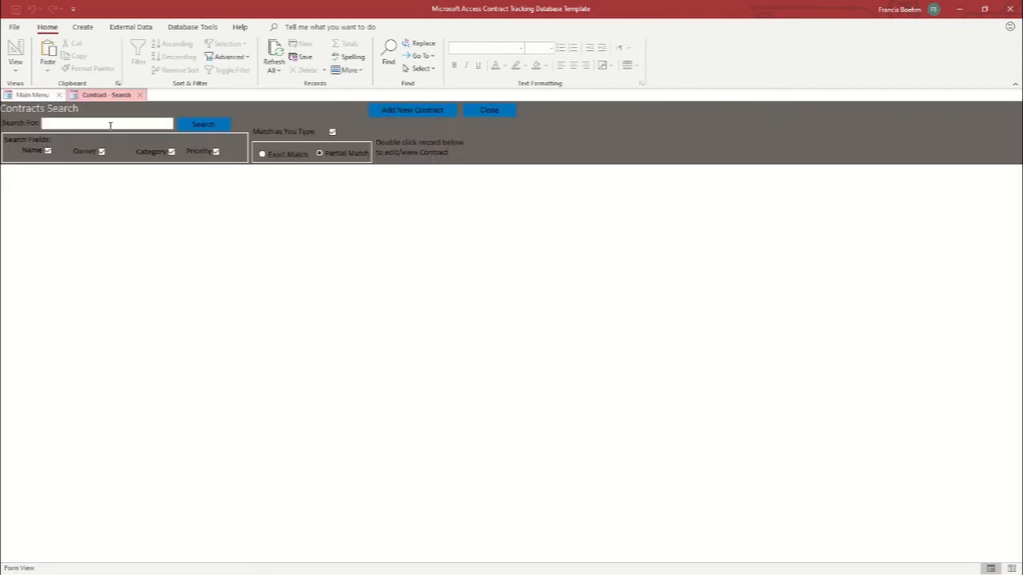
pyautogui.click(110, 123)
pyautogui.write('video')
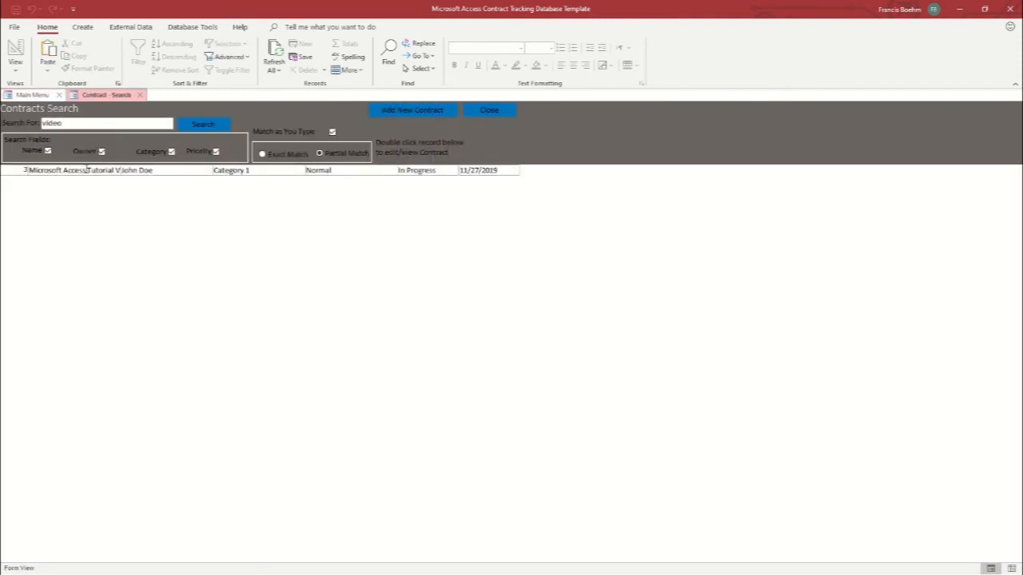
pyautogui.doubleClick(86, 169)
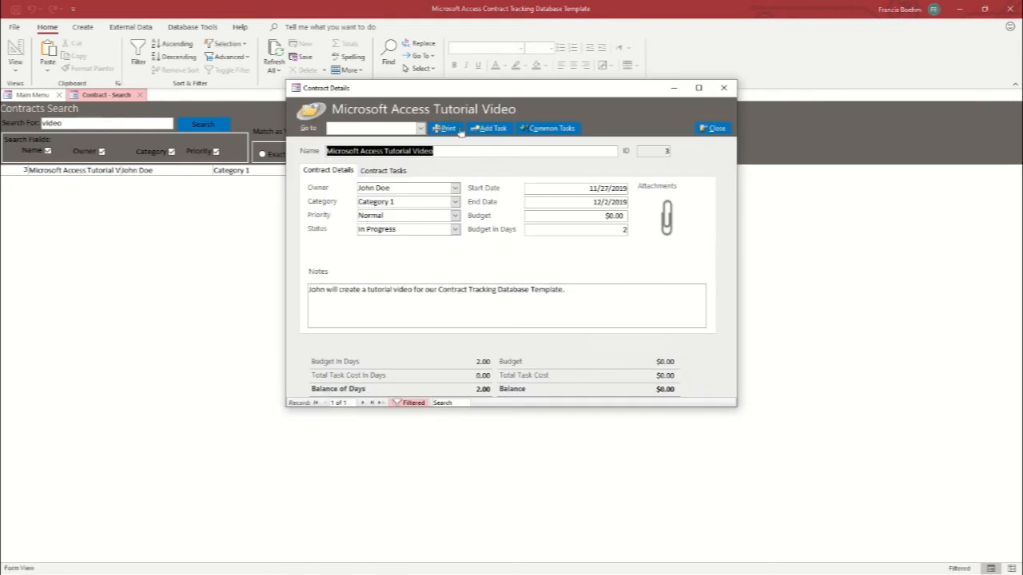
pyautogui.click(500, 129)
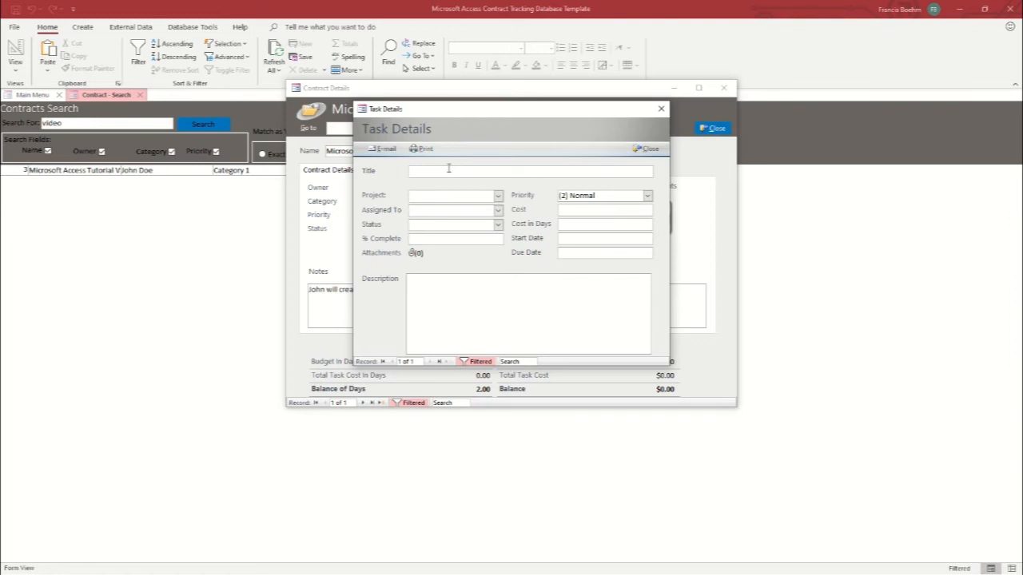
pyautogui.write('View')
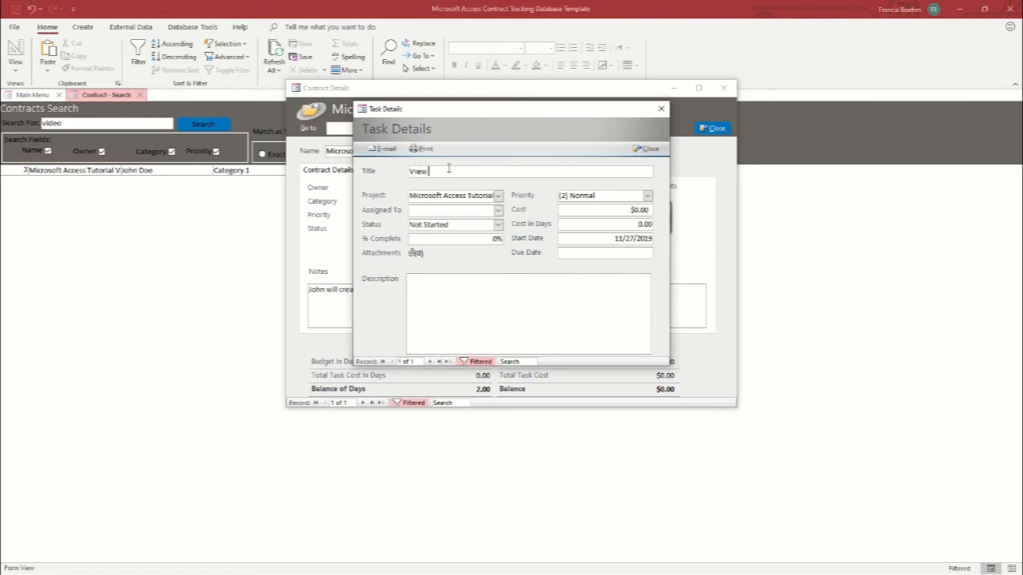
pyautogui.write(' Video on Youtube and Provide Feedback')
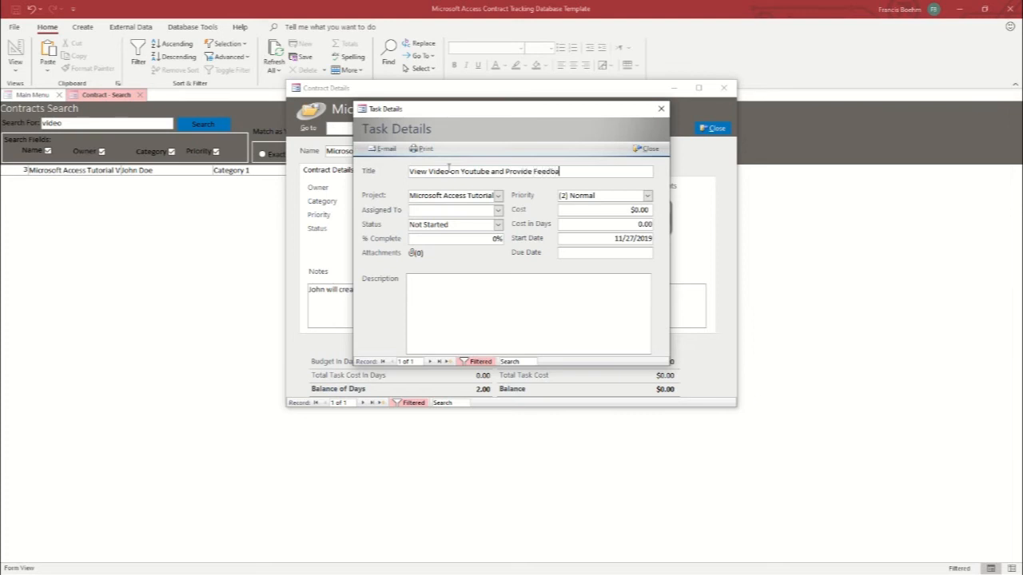
# Step: Assign the feedback task to the employee sharing the contract owner's last name and set its due date to 12/3/2019
pyautogui.click(497, 210)
pyautogui.click(469, 223)
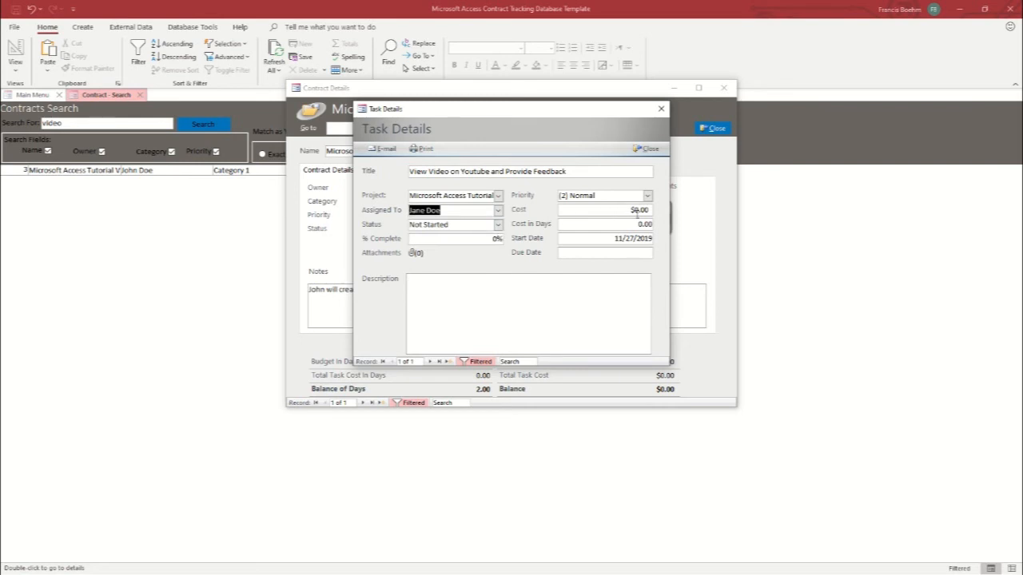
pyautogui.click(635, 252)
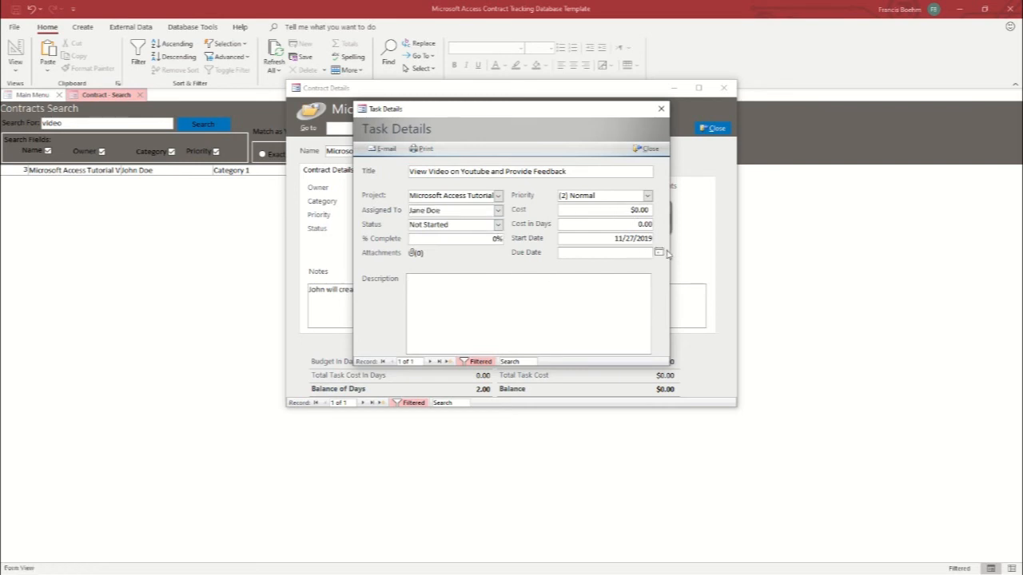
pyautogui.click(658, 252)
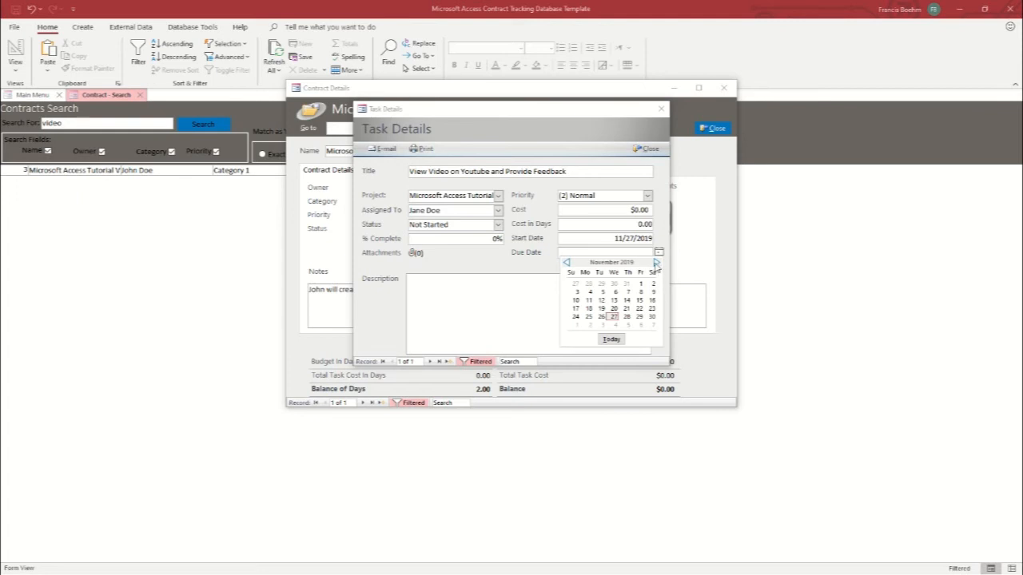
pyautogui.click(655, 264)
pyautogui.click(602, 292)
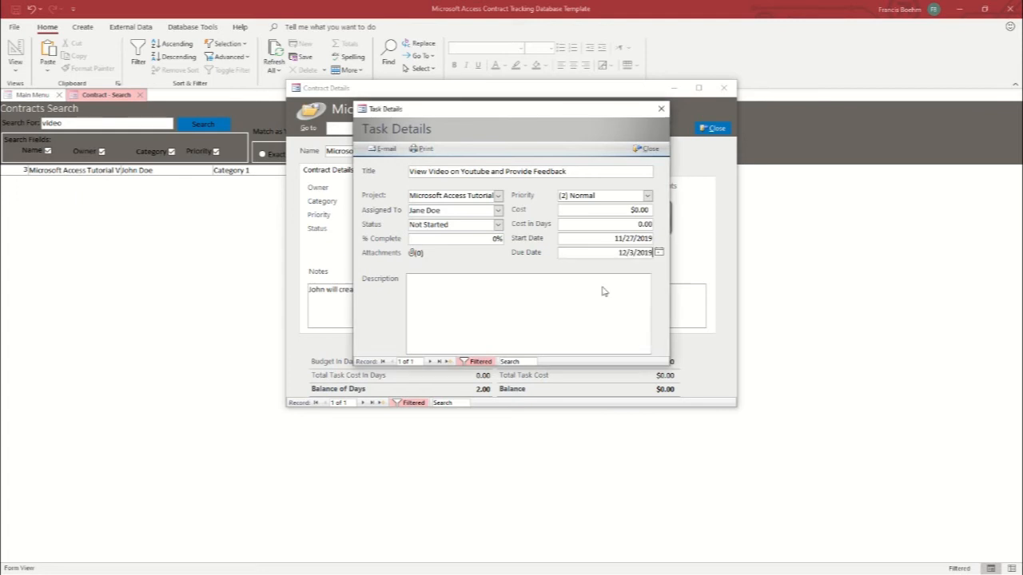
# Step: Describe that the assignee "will view the video on our youtube channel to ensure it is up to our quality standards." and close task, contract and search
pyautogui.click(462, 300)
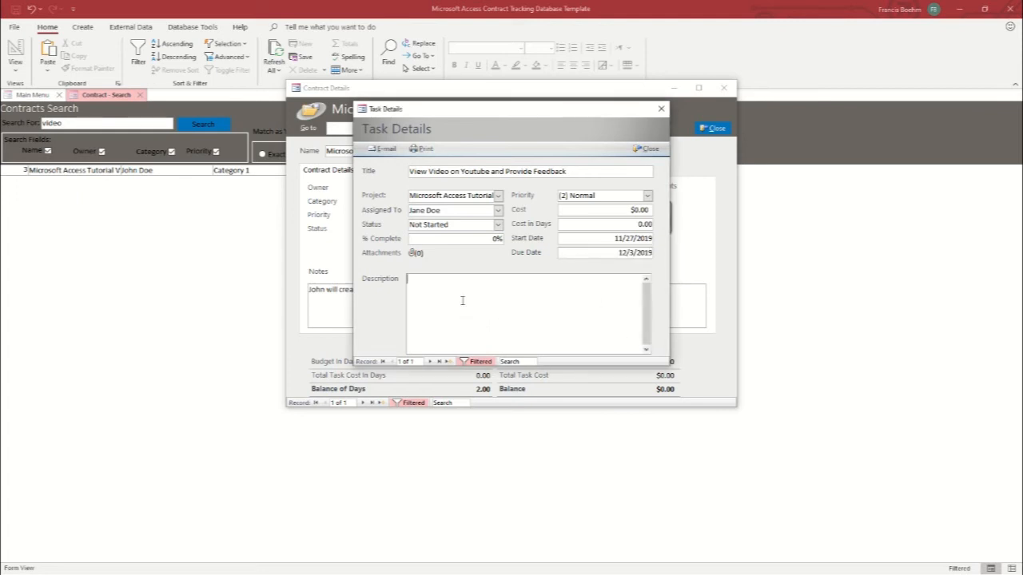
pyautogui.write('Jane will view the video on our you')
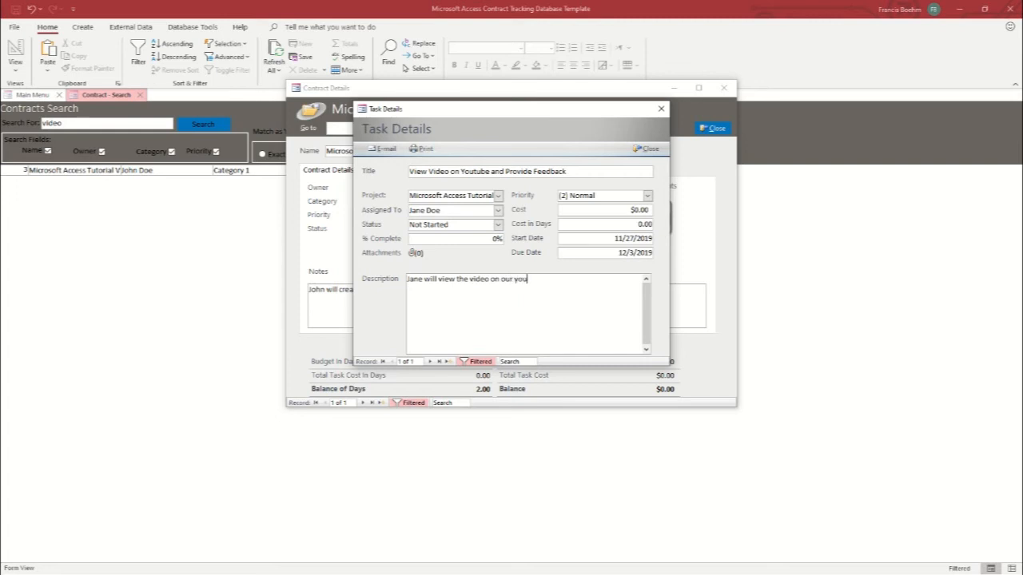
pyautogui.write('tube channel to ensure it is u')
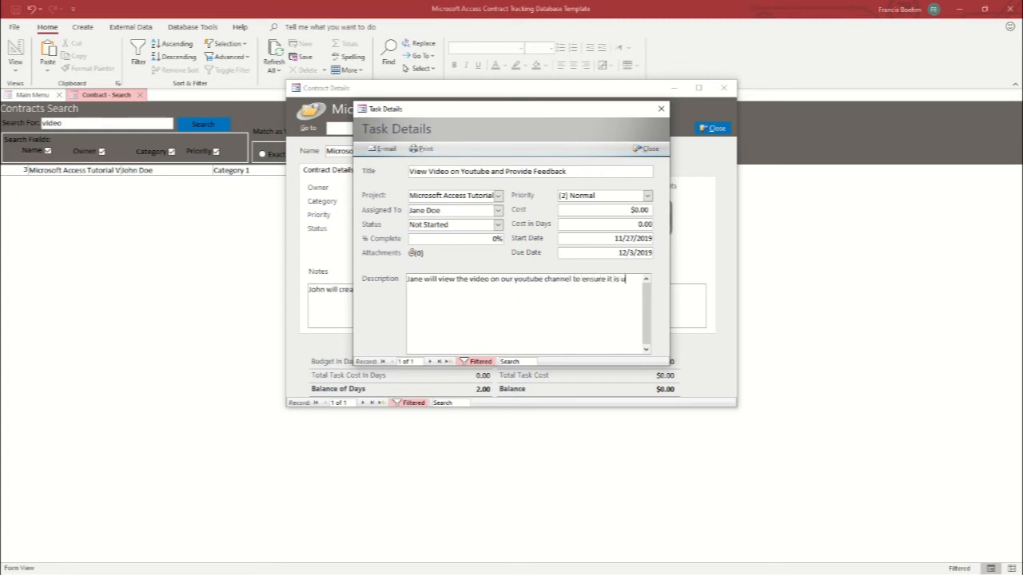
pyautogui.write('p to our quality standards.')
pyautogui.click(645, 148)
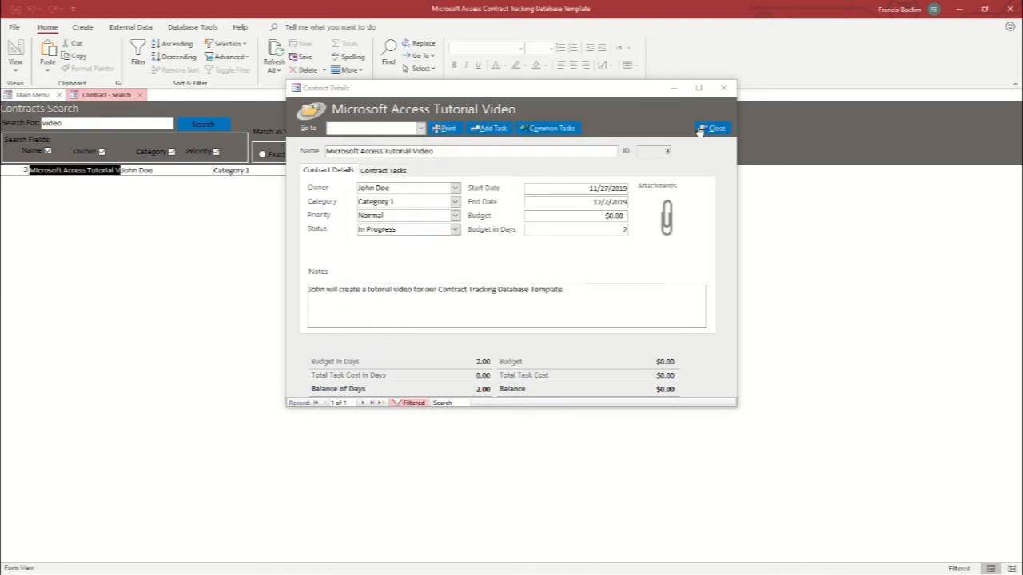
pyautogui.click(724, 88)
pyautogui.click(139, 94)
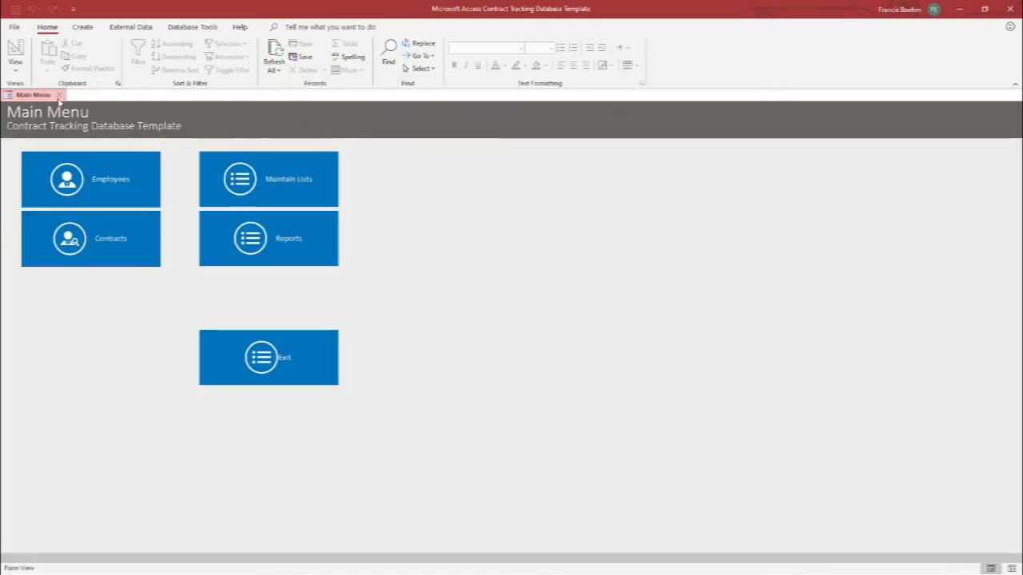
# Step: Search the employees by first name for the feedback task's assignee, review that employee's tasks, and close the details and search
pyautogui.click(77, 179)
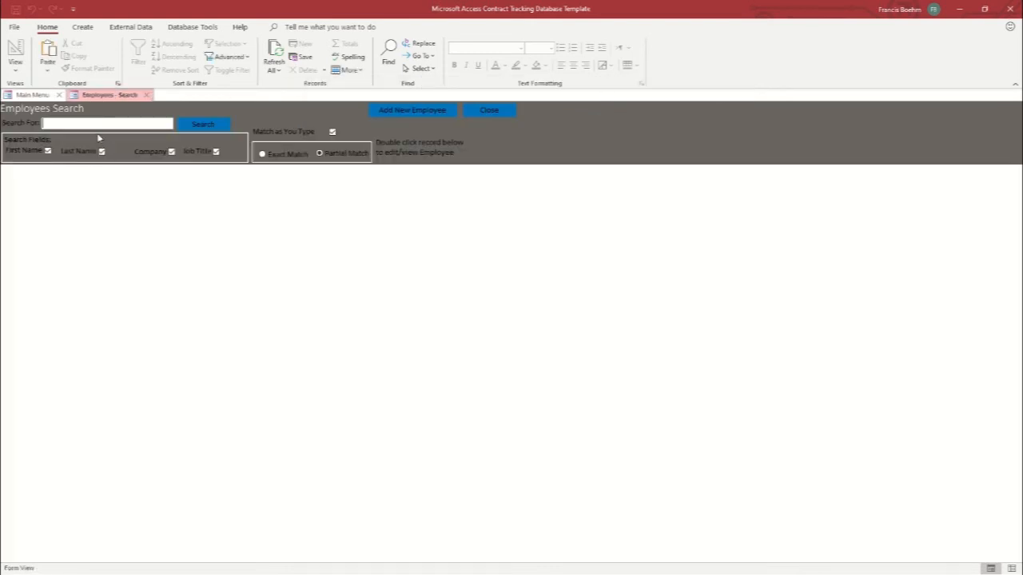
pyautogui.write('jane')
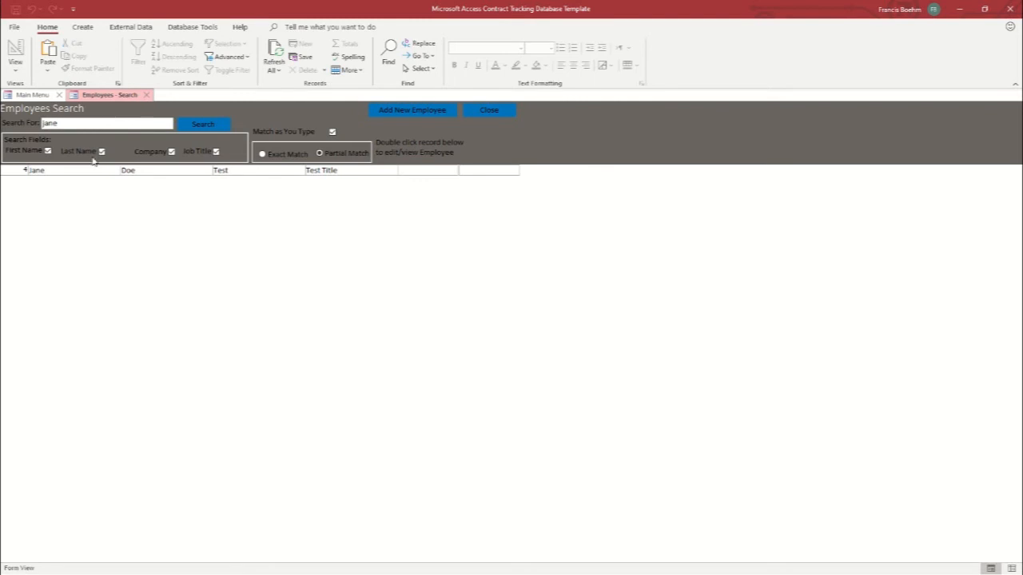
pyautogui.doubleClick(84, 169)
pyautogui.click(367, 130)
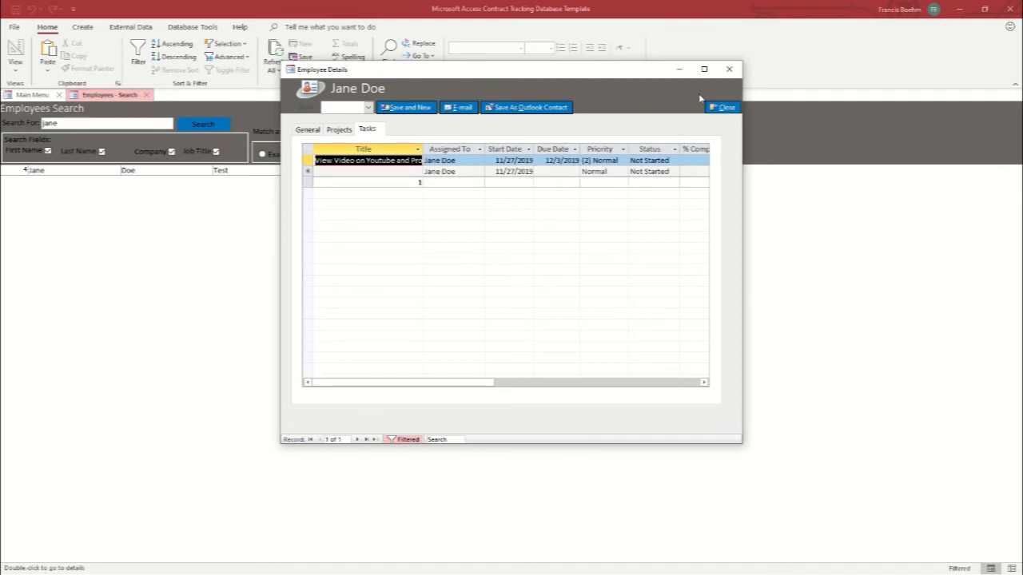
pyautogui.click(713, 107)
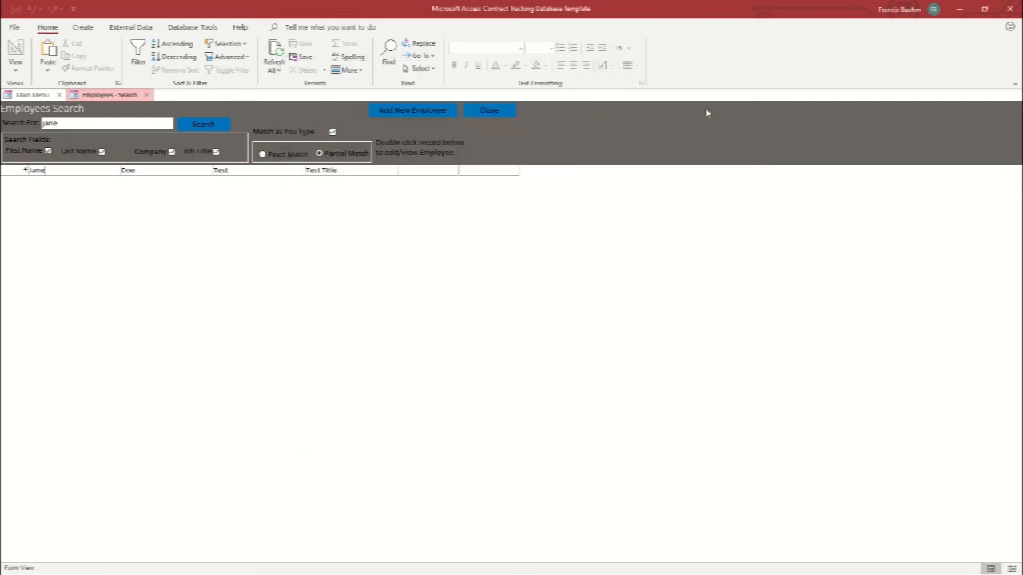
pyautogui.click(146, 95)
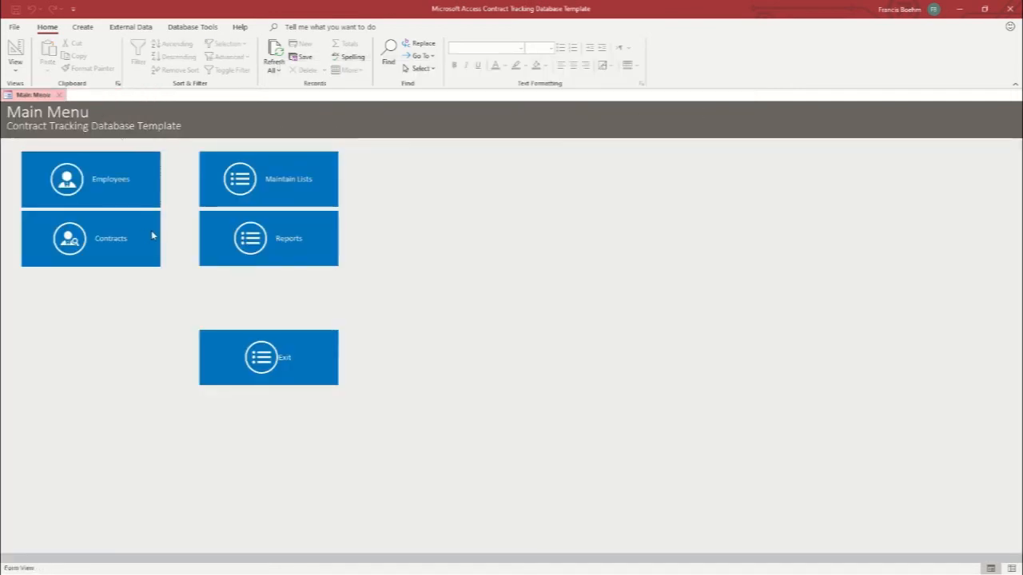
# Step: Find the contract owner by first name in the employees and open their task "Download and Familiarize yourself with the Database"
pyautogui.click(101, 200)
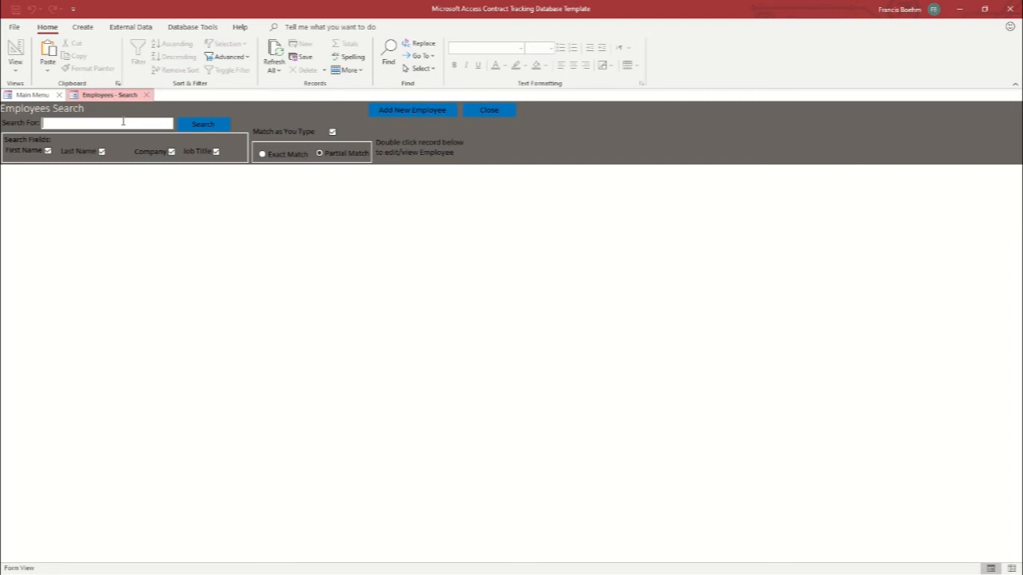
pyautogui.write('john')
pyautogui.doubleClick(63, 169)
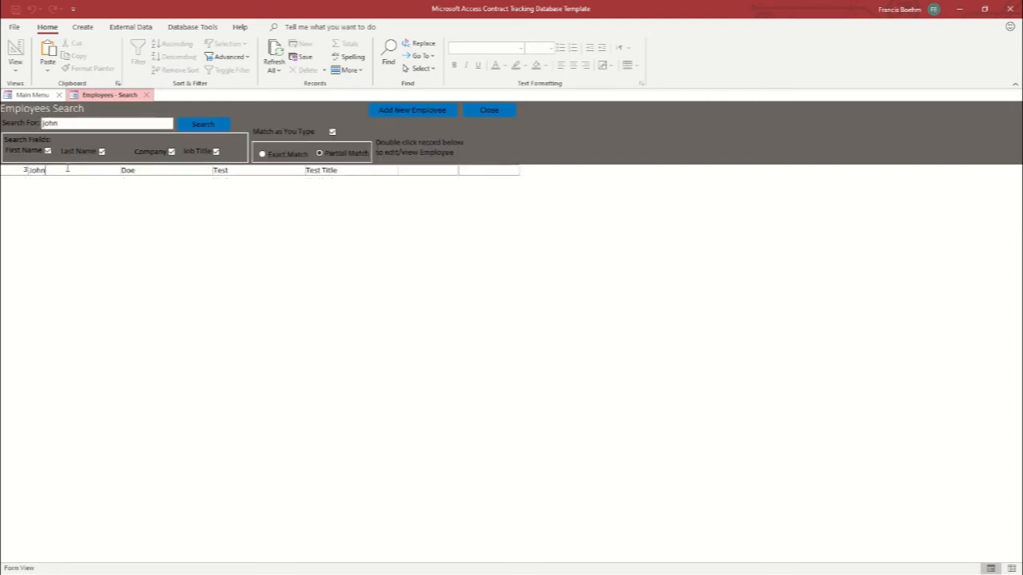
pyautogui.click(373, 131)
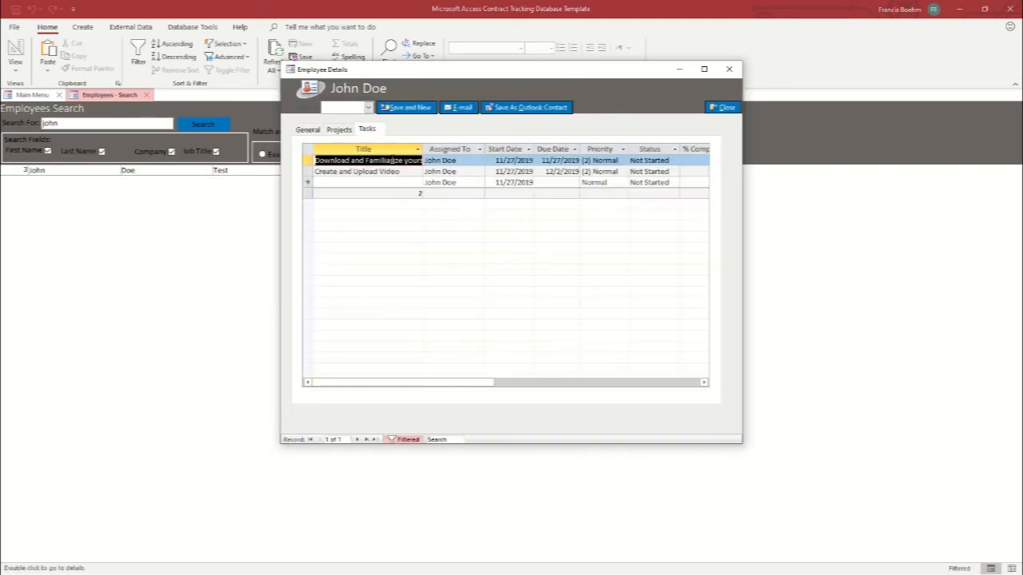
pyautogui.doubleClick(388, 162)
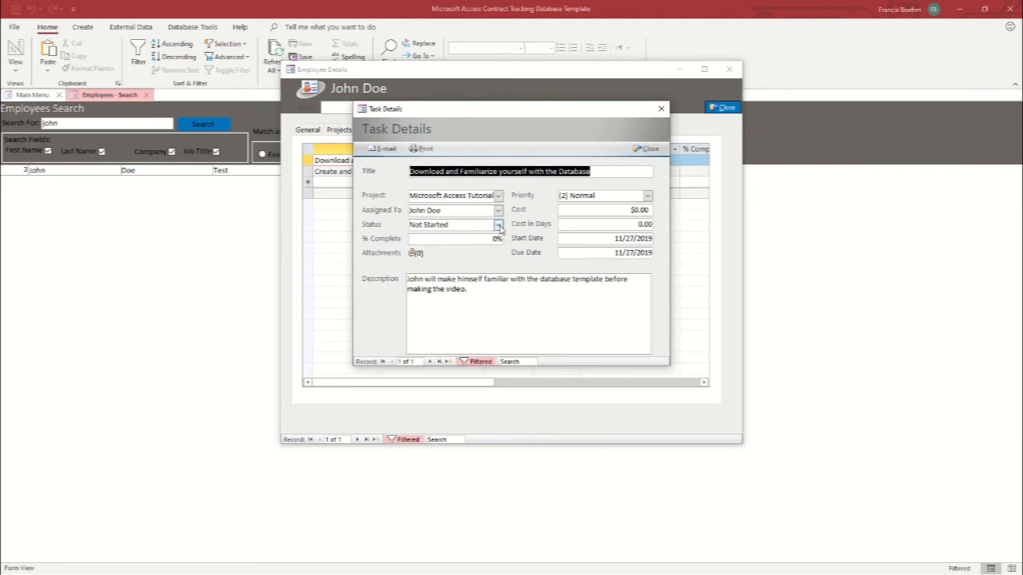
# Step: Set the database familiarization task's completion to 100%
pyautogui.click(497, 227)
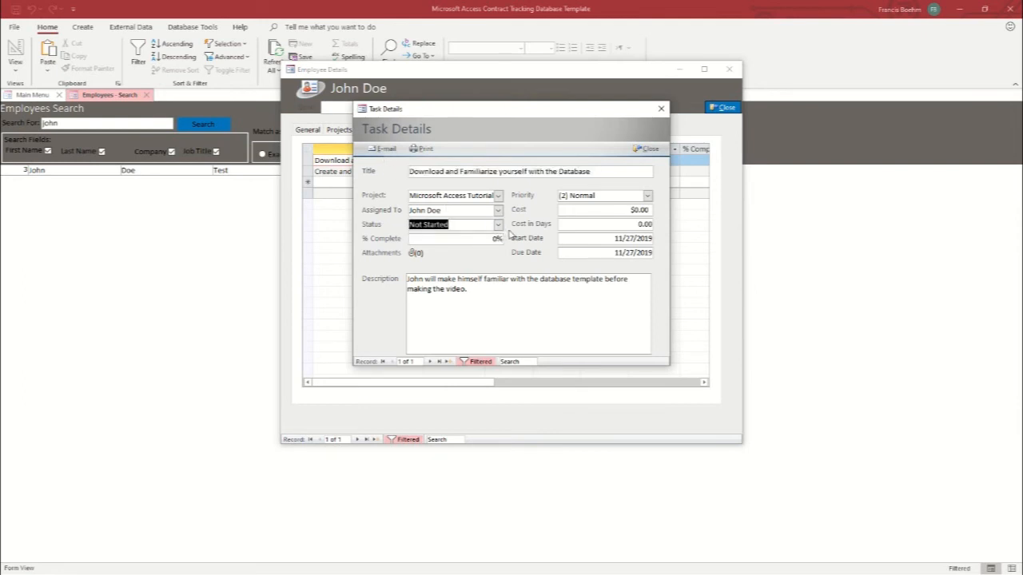
pyautogui.click(498, 240)
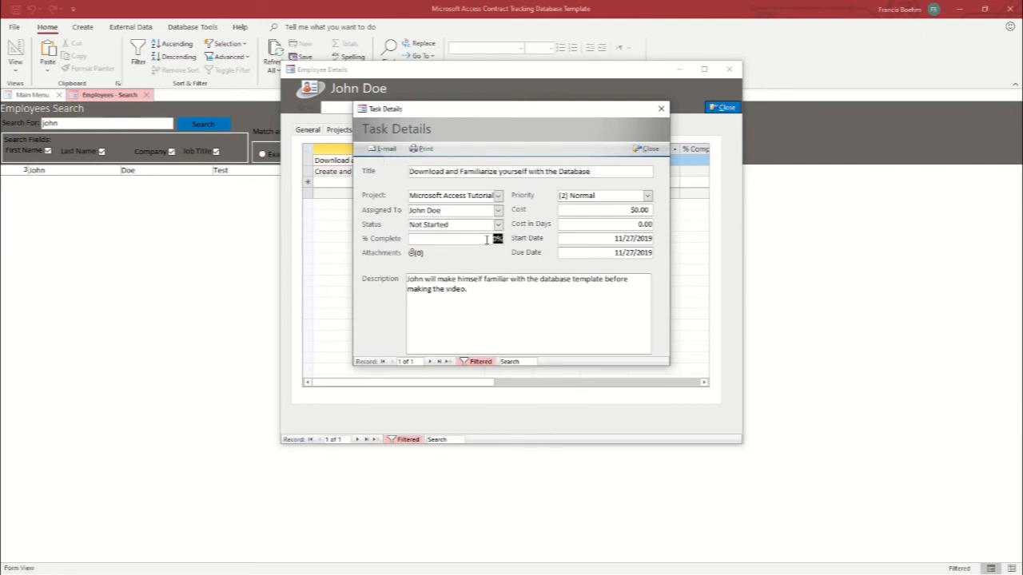
pyautogui.write('100')
pyautogui.click(534, 254)
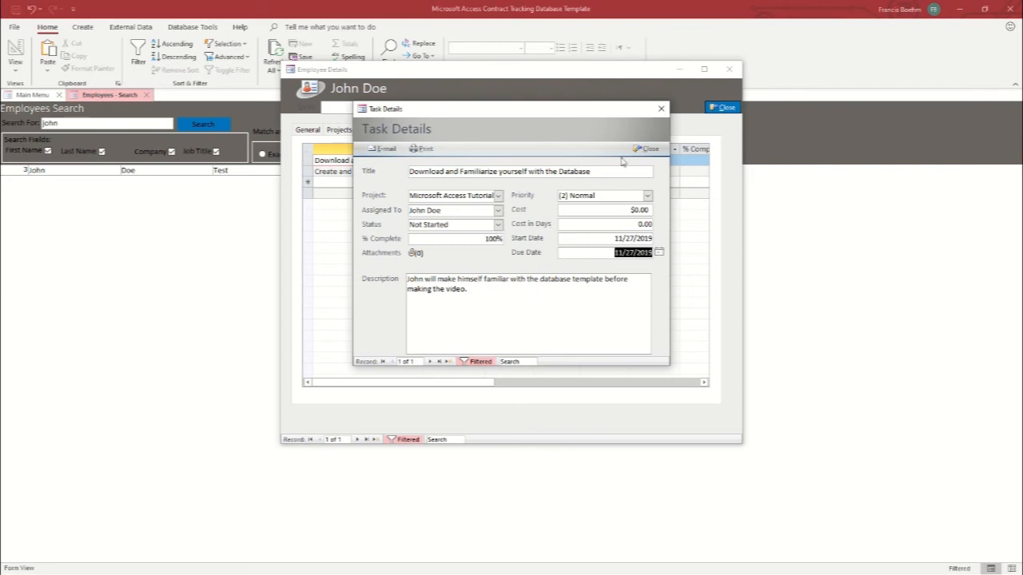
# Step: Close the task details, the employee details and the employees search to return to the main menu
pyautogui.click(648, 150)
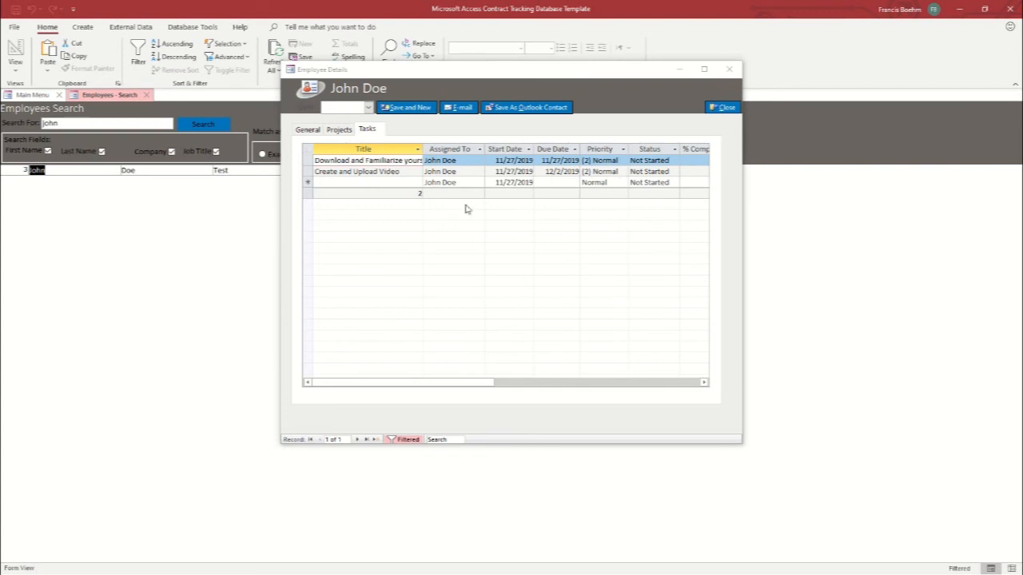
pyautogui.click(723, 108)
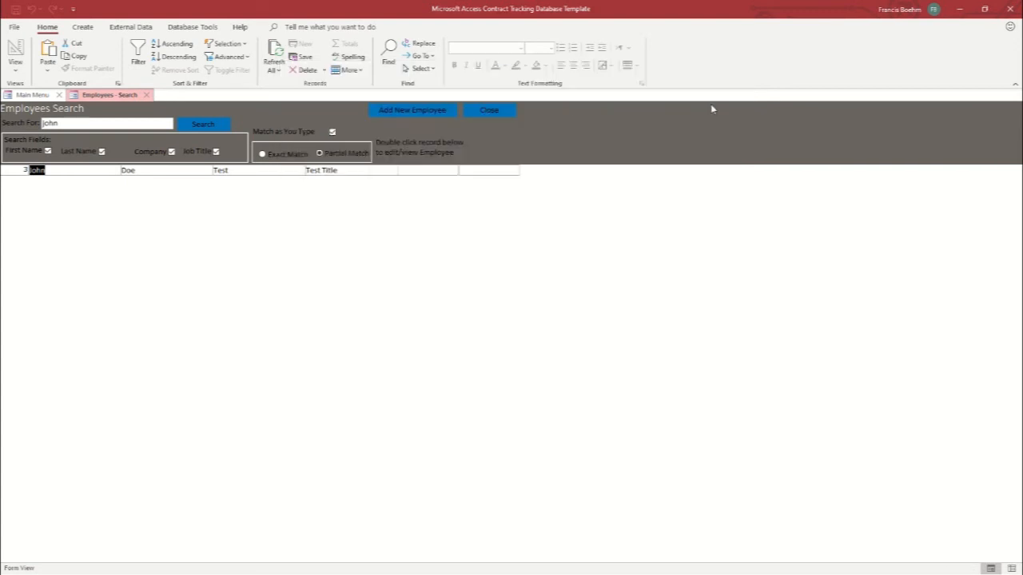
pyautogui.click(145, 95)
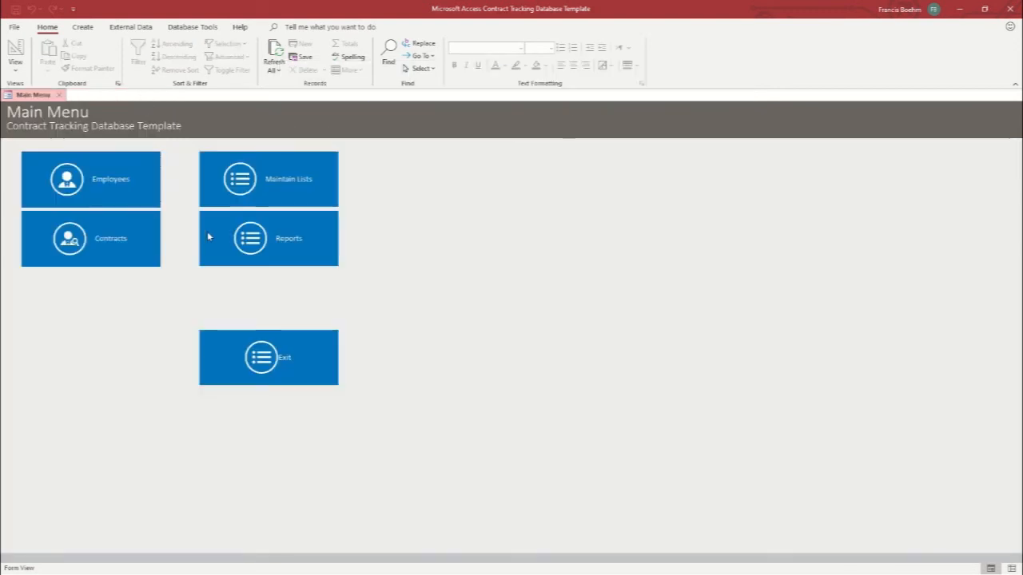
# Step: Open the reports list, preview the Completed and Deferred Contracts report, and close the preview
pyautogui.click(257, 245)
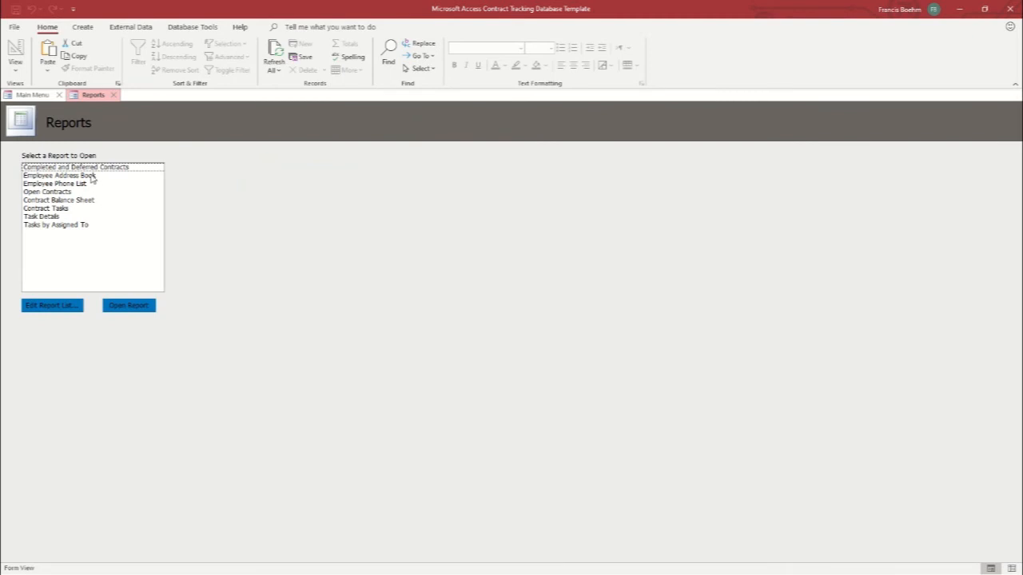
pyautogui.click(129, 308)
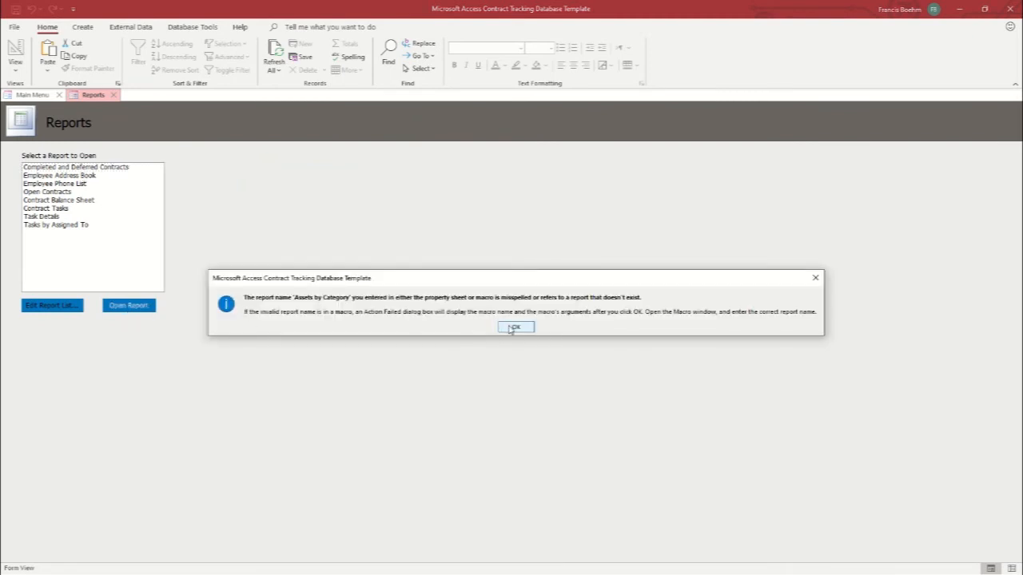
pyautogui.click(500, 327)
pyautogui.click(630, 142)
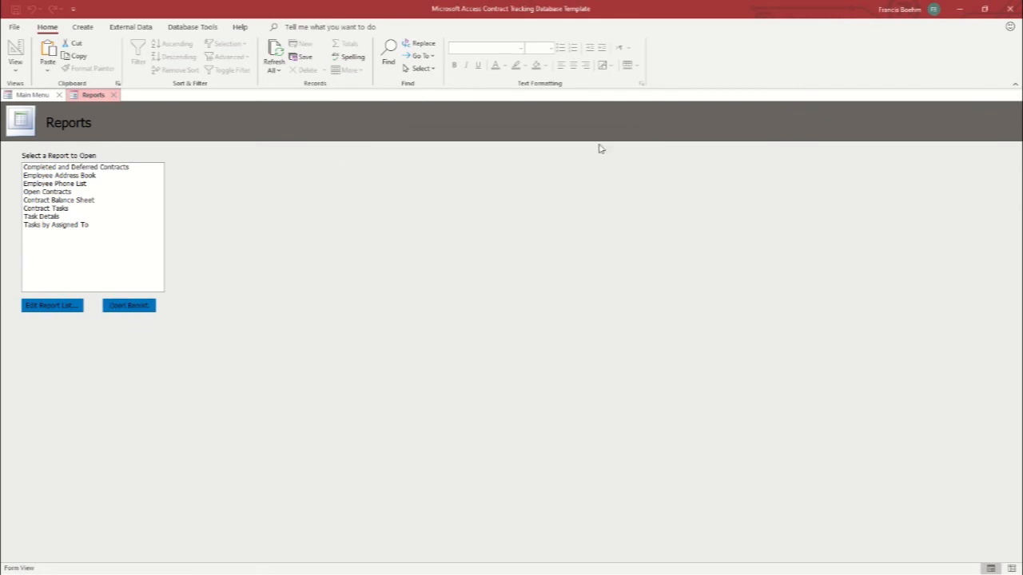
pyautogui.click(32, 167)
pyautogui.click(129, 306)
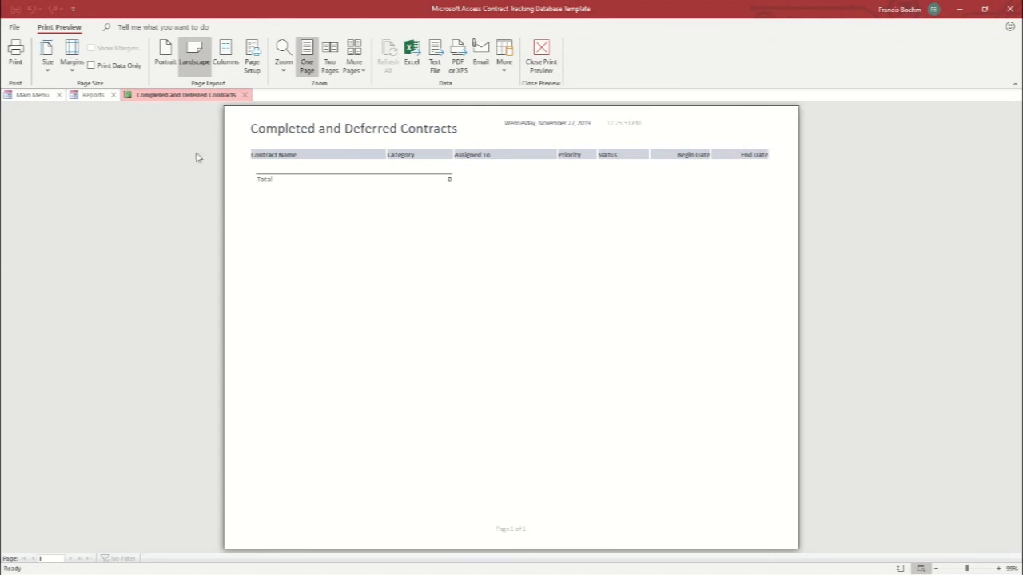
pyautogui.click(246, 95)
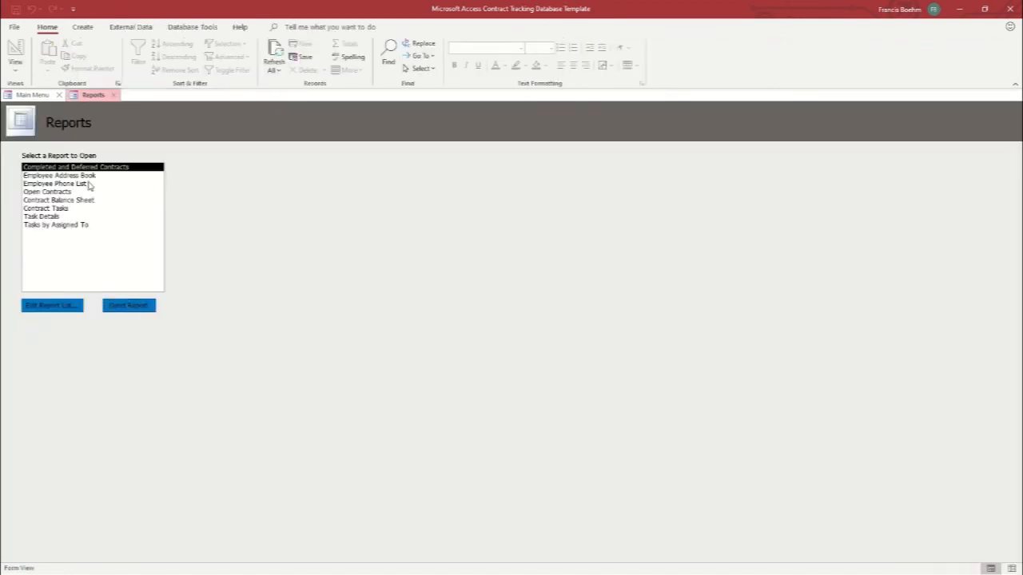
# Step: Preview the Open Contracts report to review the contracts in progress, and close the preview
pyautogui.click(59, 193)
pyautogui.click(127, 305)
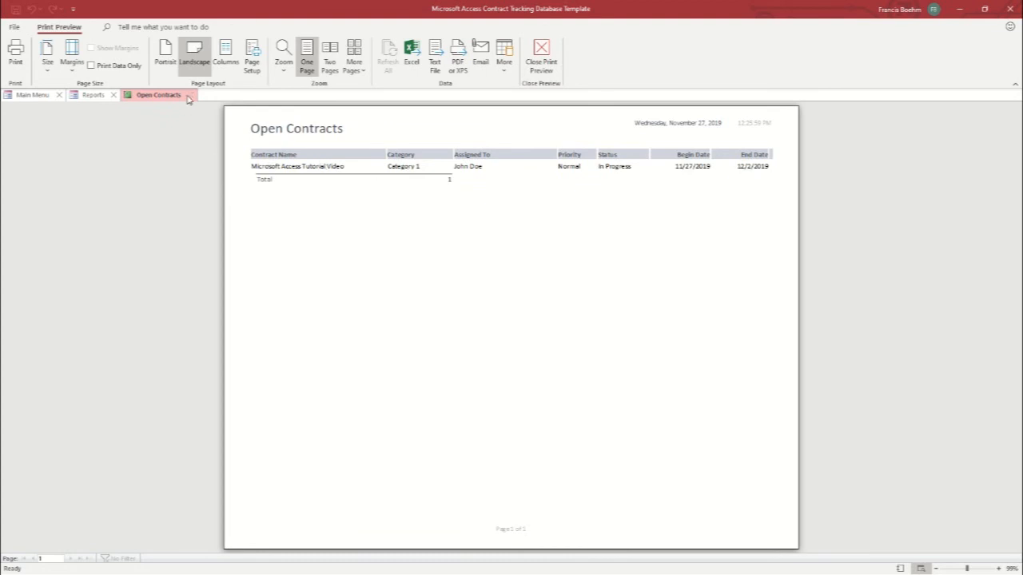
pyautogui.click(191, 95)
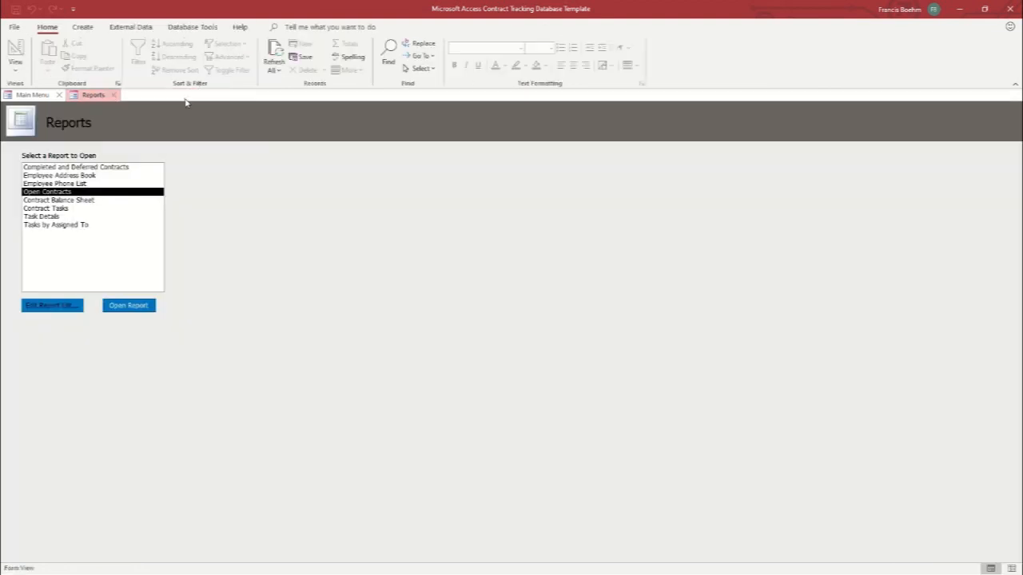
# Step: Preview the Tasks by Assigned To report to review each employee's task completion, and close the preview and the reports list
pyautogui.click(50, 224)
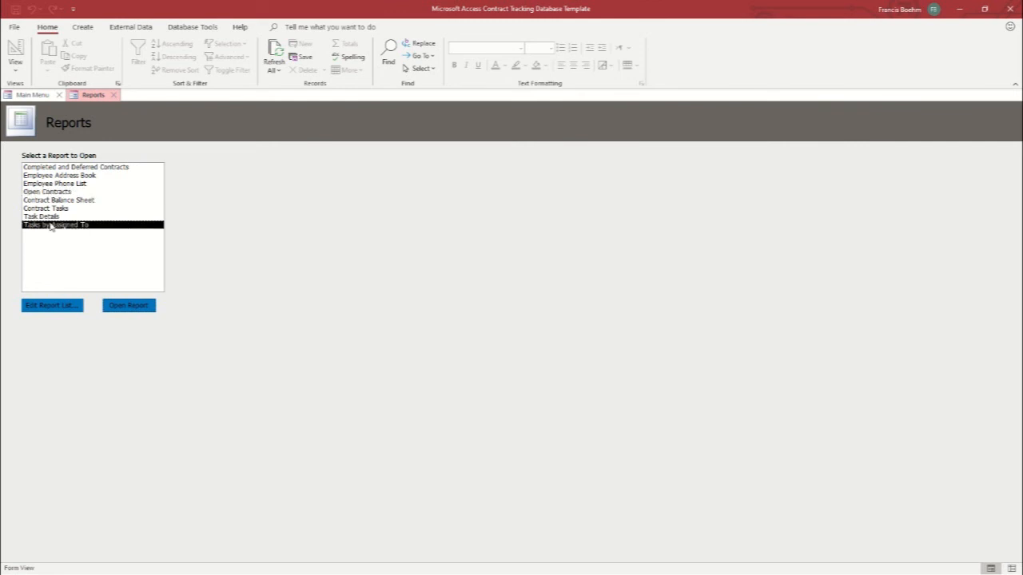
pyautogui.click(133, 305)
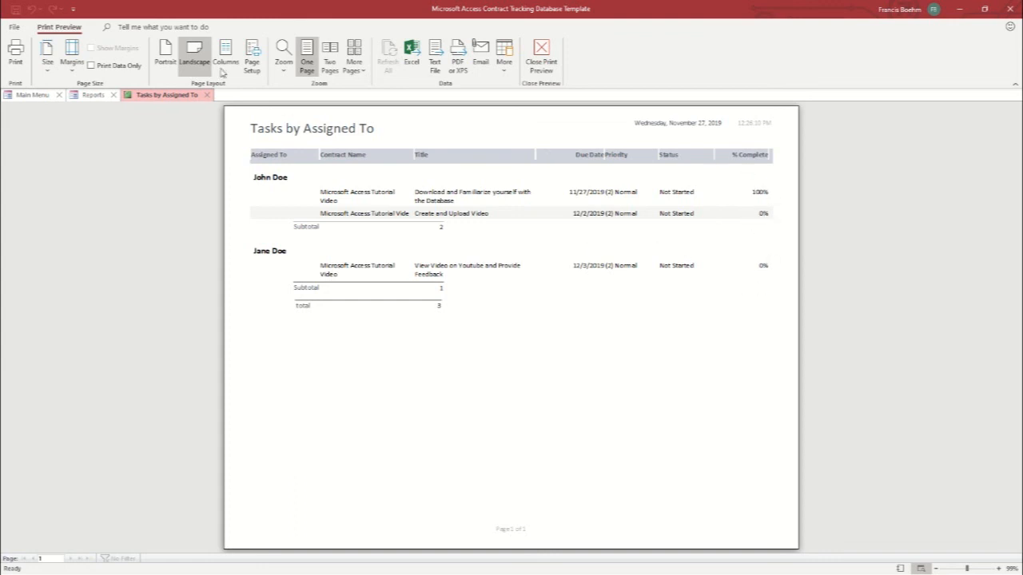
pyautogui.click(206, 95)
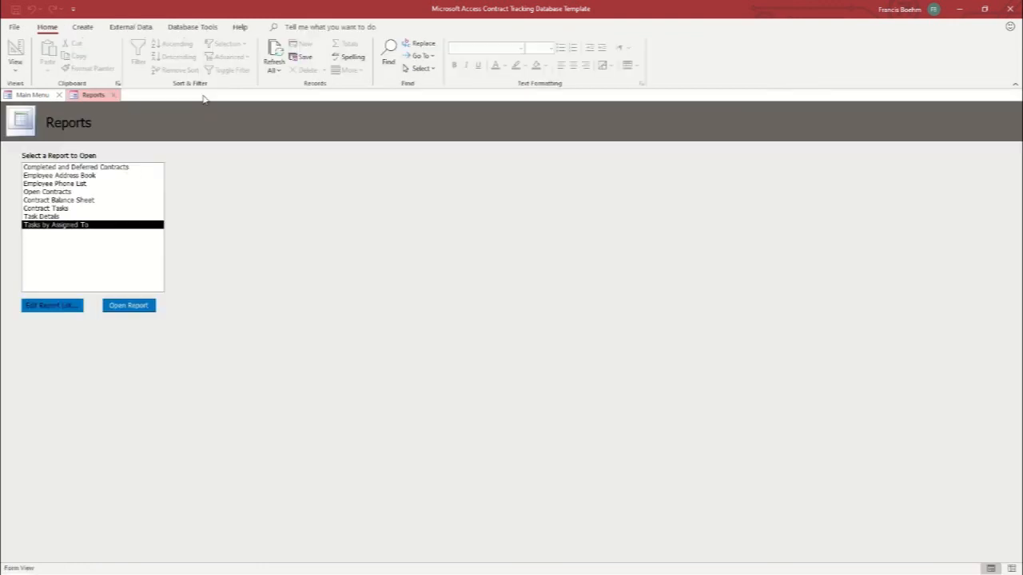
pyautogui.click(116, 96)
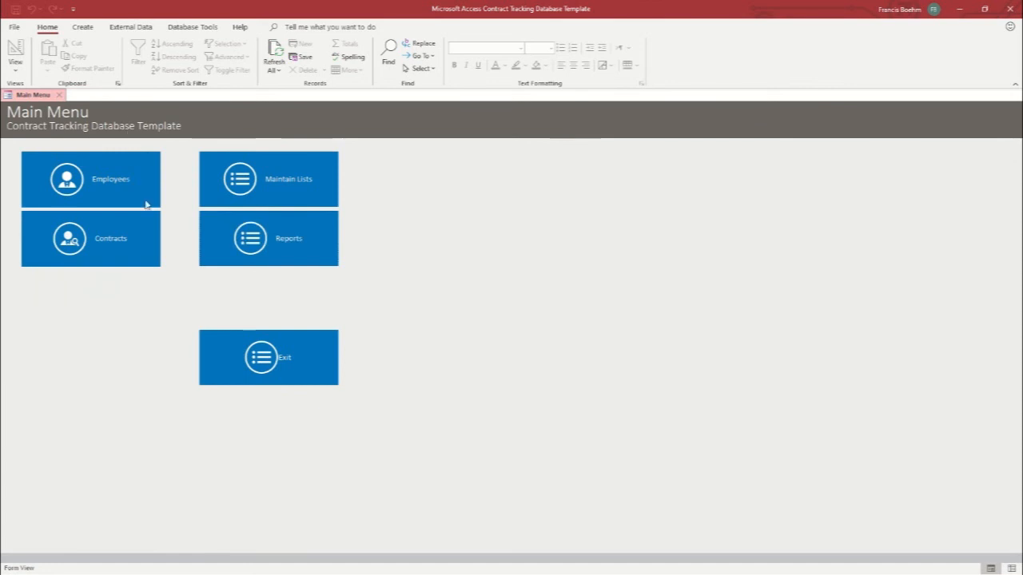
# Step: In the maintained Category list, rename Category 1, 2 and 3 as App Development, Video Development and Document Development
pyautogui.click(249, 192)
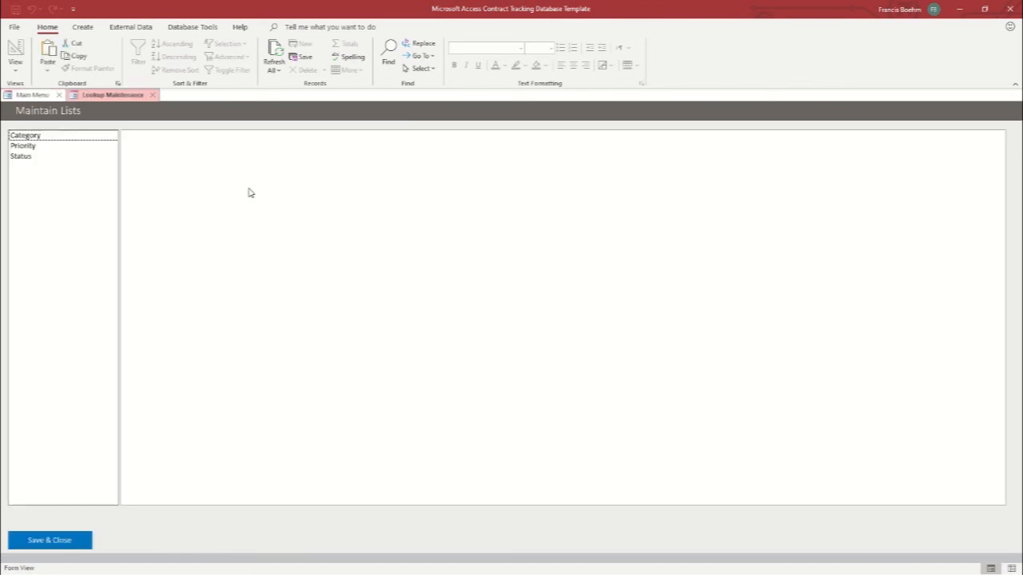
pyautogui.click(24, 137)
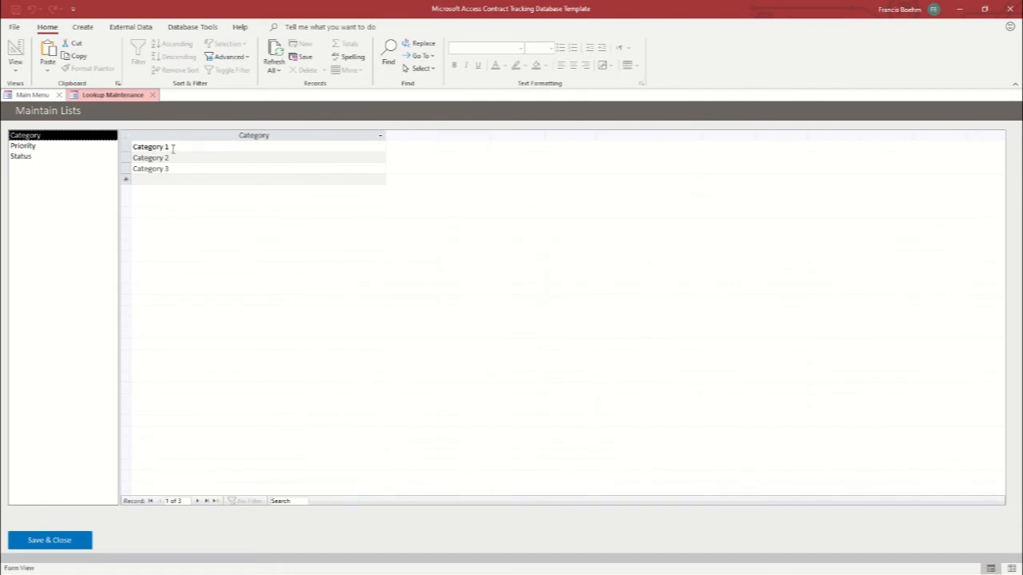
pyautogui.moveTo(172, 149); pyautogui.dragTo(130, 142)
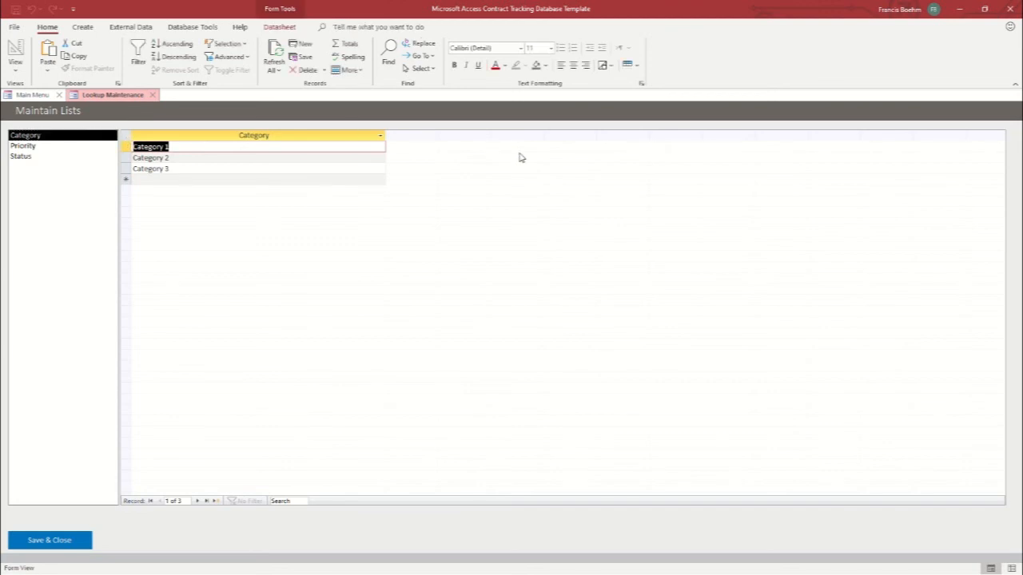
pyautogui.write('Ap')
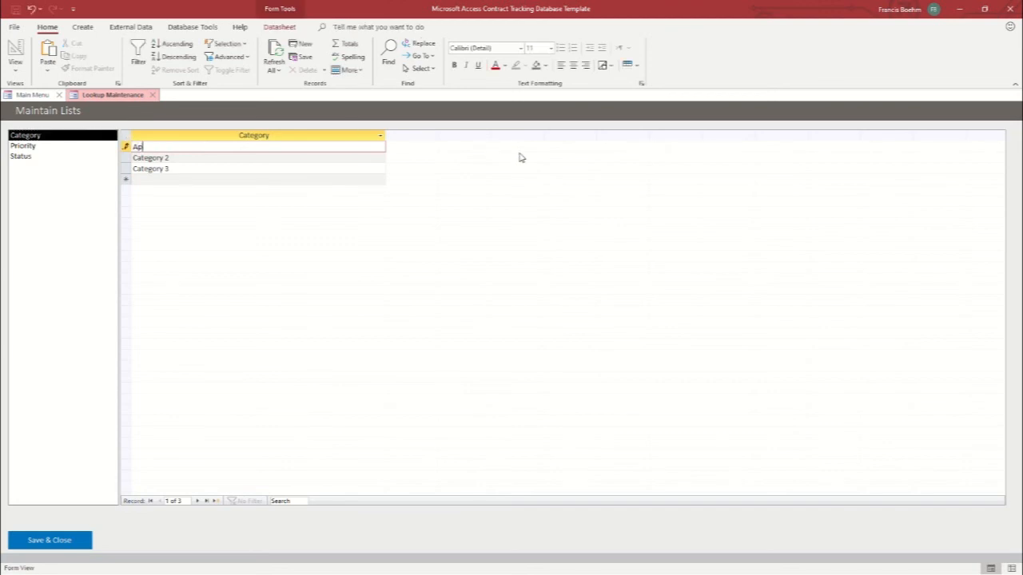
pyautogui.write('p Development')
pyautogui.click(172, 159)
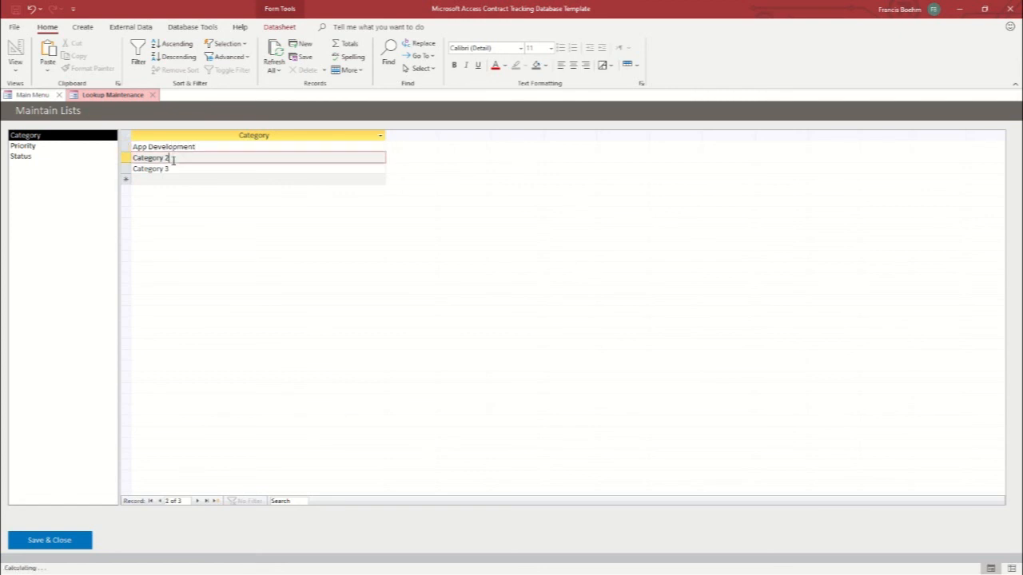
pyautogui.moveTo(173, 159); pyautogui.dragTo(131, 158)
pyautogui.write('Video Development')
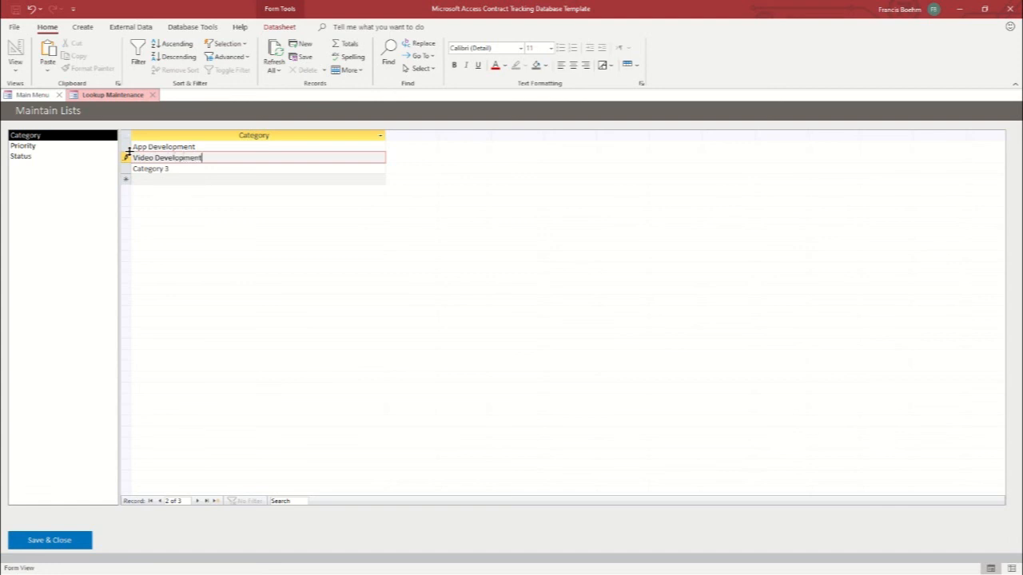
pyautogui.moveTo(178, 168); pyautogui.dragTo(135, 169)
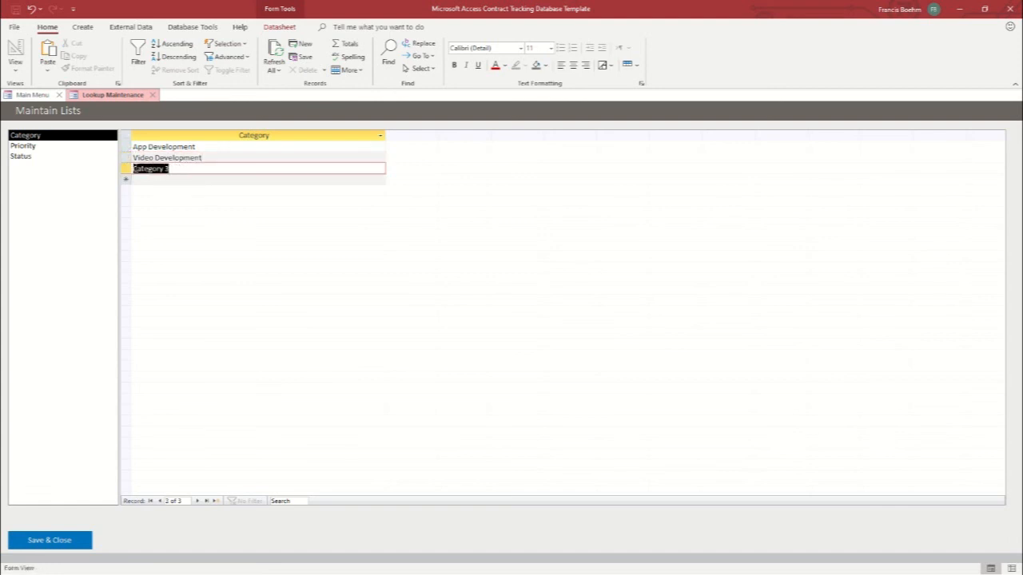
pyautogui.write('Document Development')
pyautogui.click(77, 191)
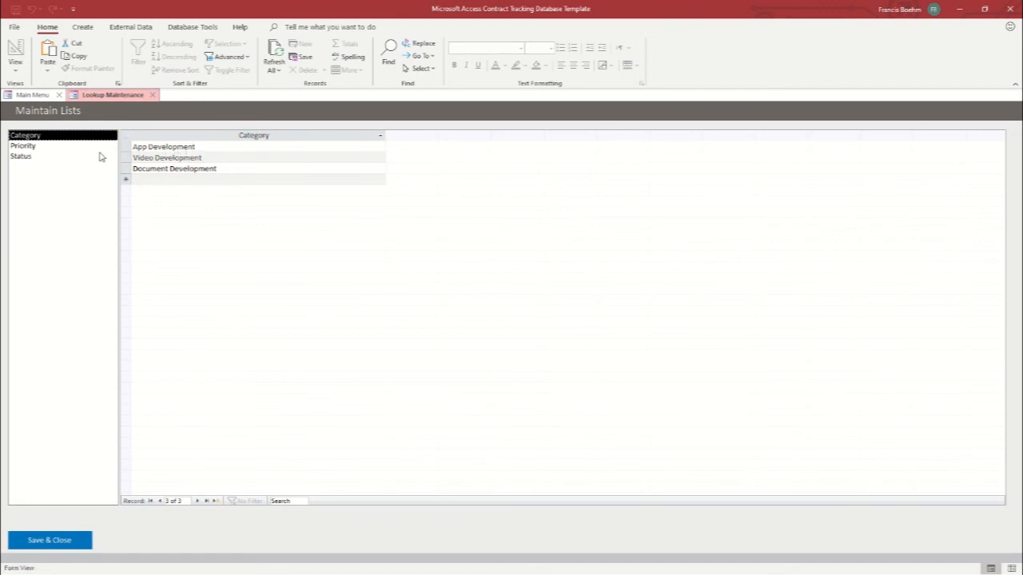
# Step: Review the entries of the Priority and Status lists and close the list maintenance
pyautogui.click(29, 148)
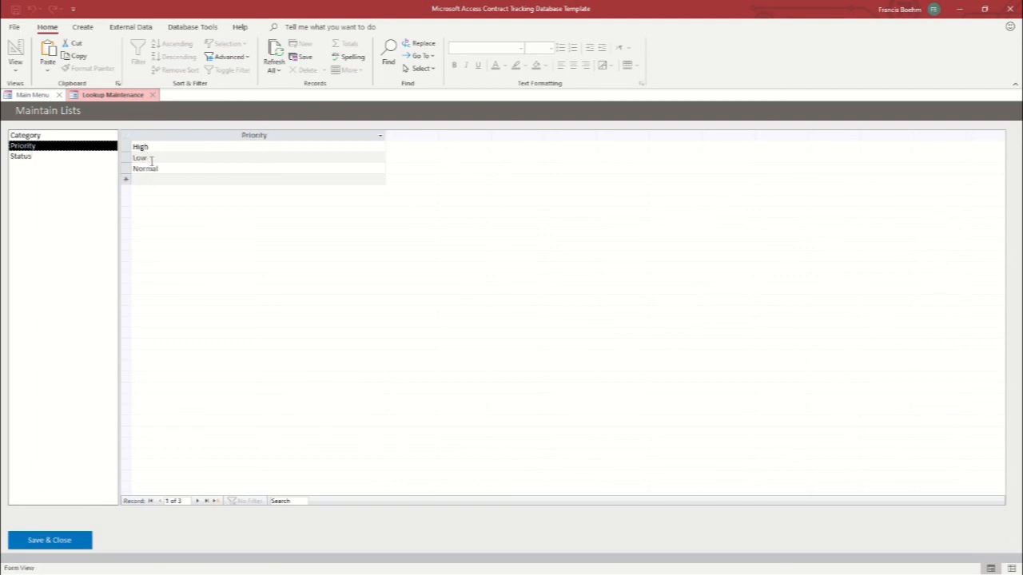
pyautogui.click(37, 158)
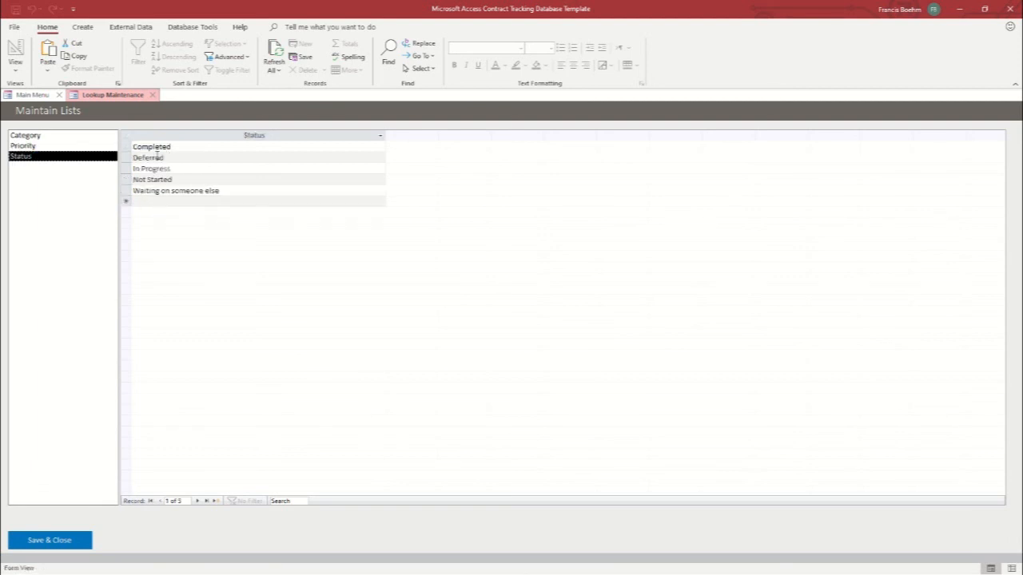
pyautogui.click(155, 95)
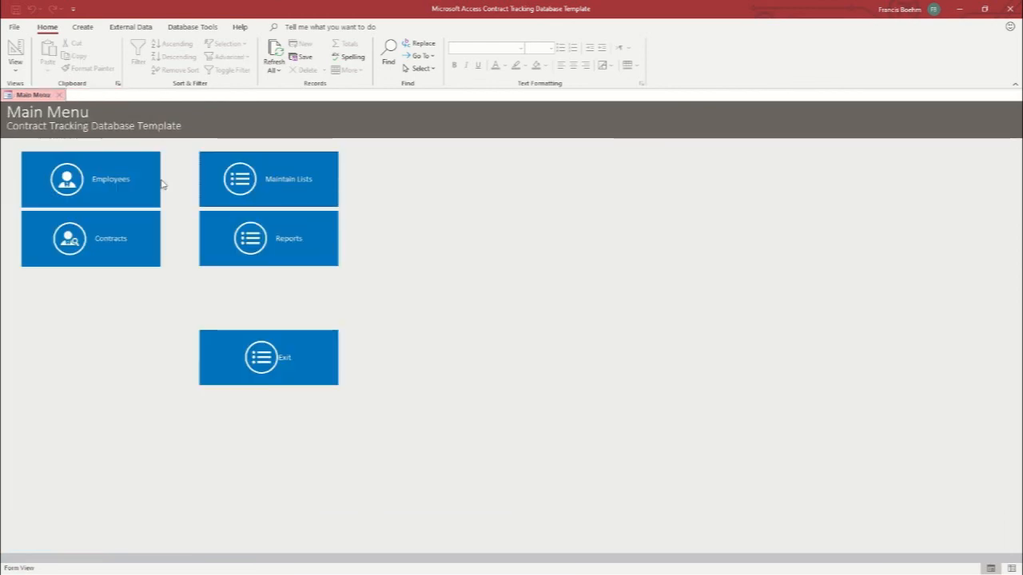